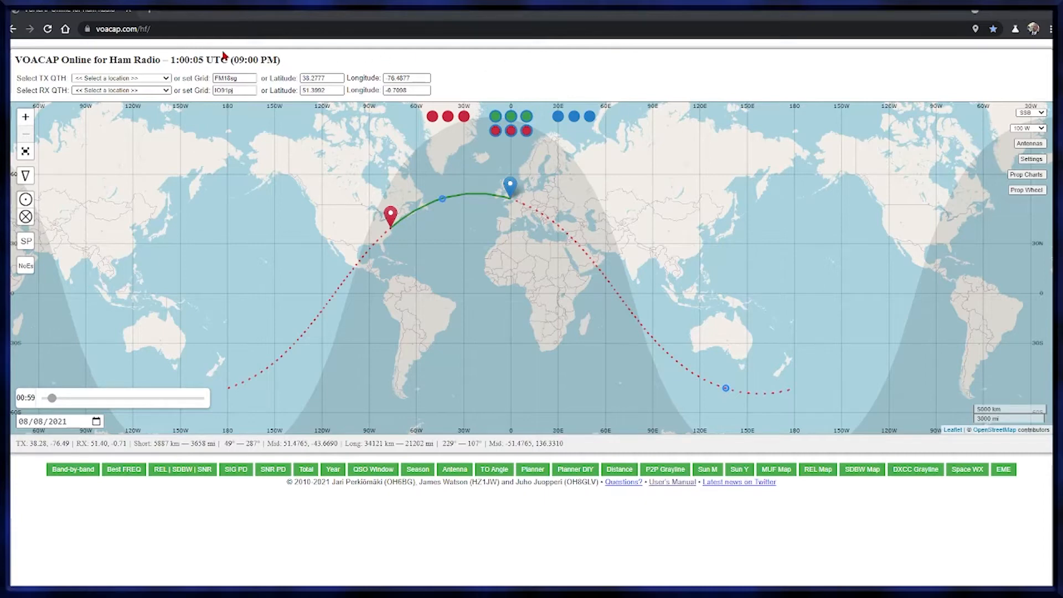
Step: Look through the transmitter location choices and examine its grid, latitude and longitude fields
drag(18, 58, 524, 93)
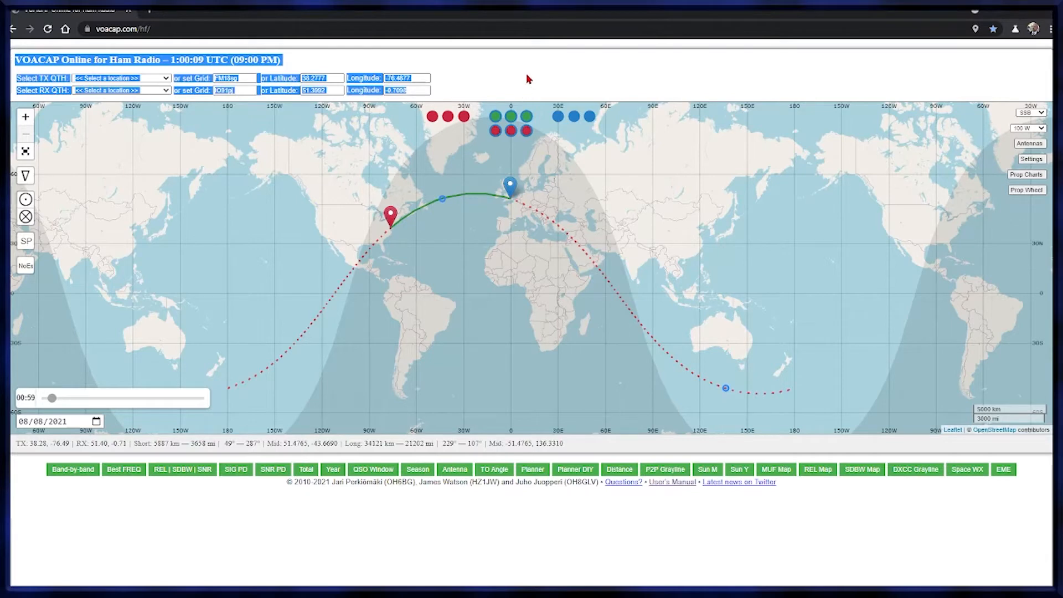
click(527, 78)
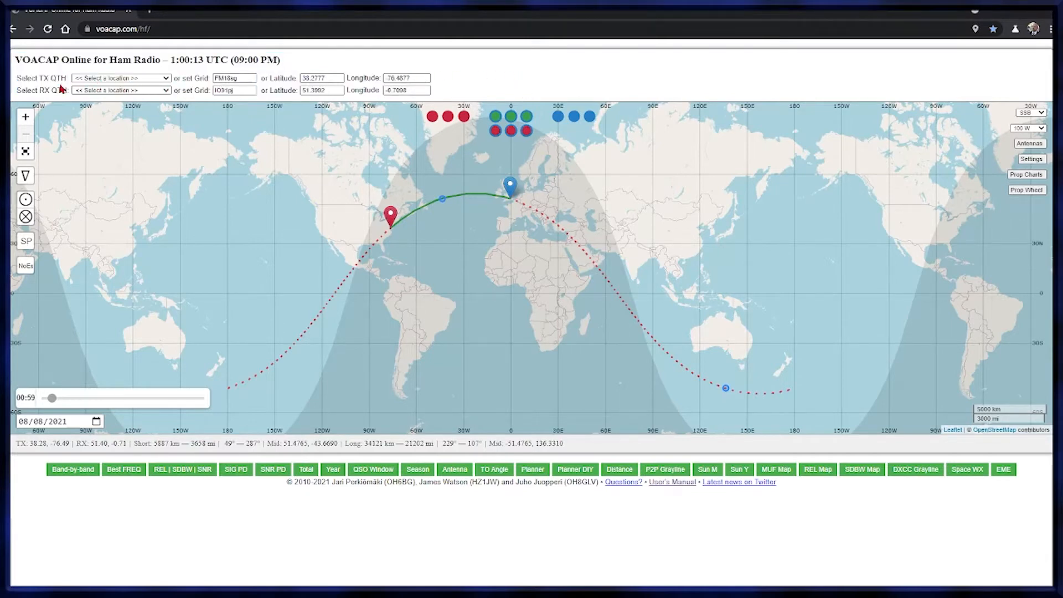
click(165, 77)
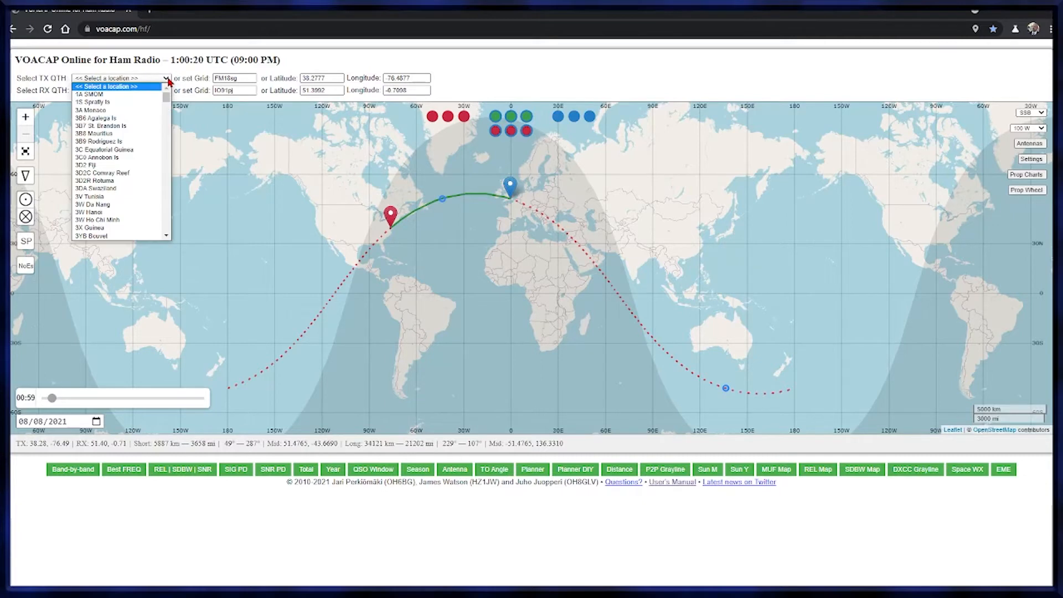
scroll(141, 130, down, 12)
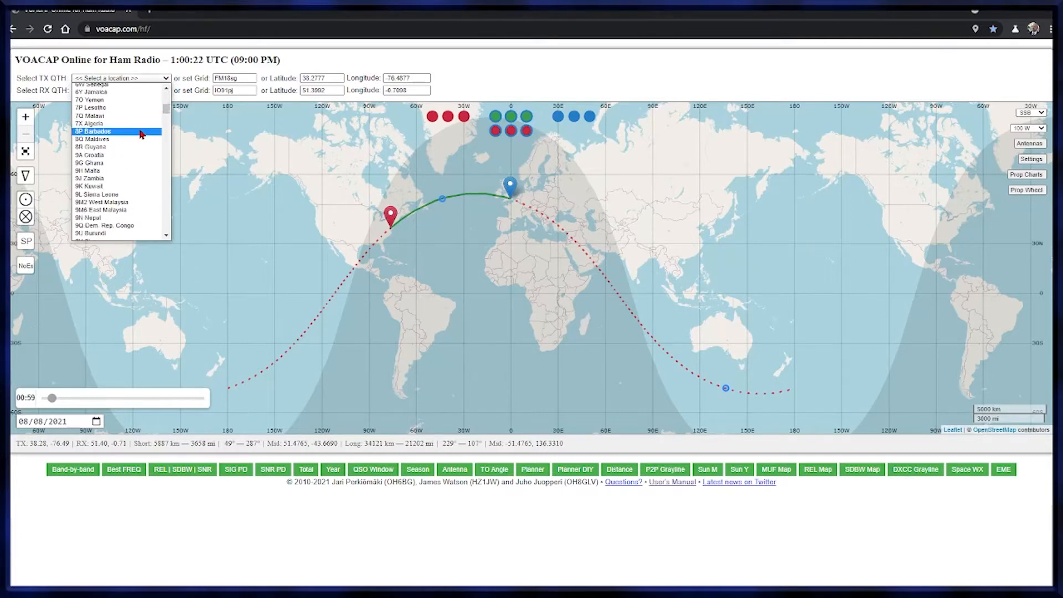
scroll(140, 133, down, 5)
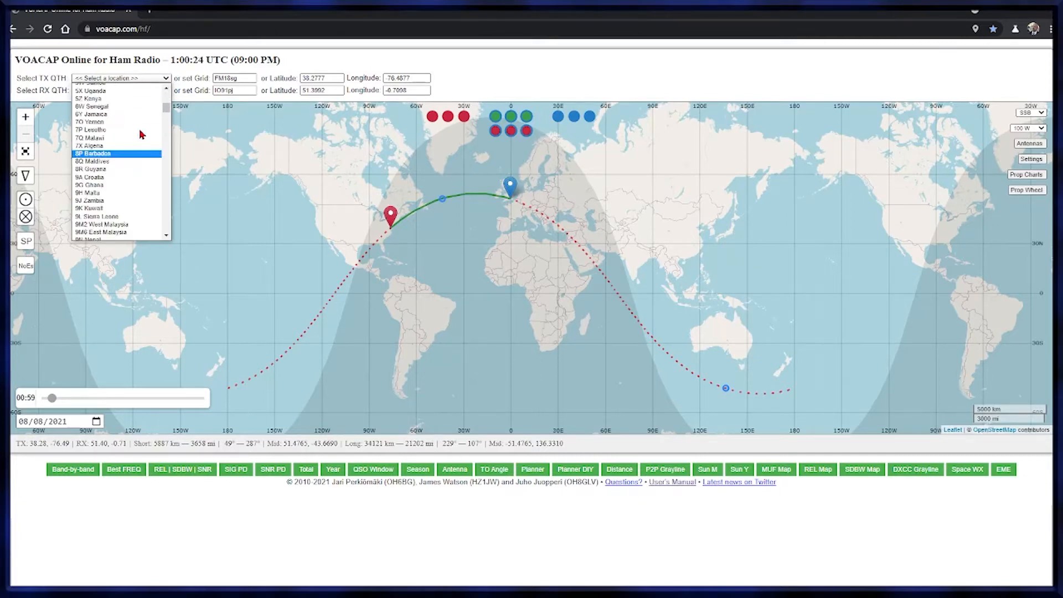
click(175, 78)
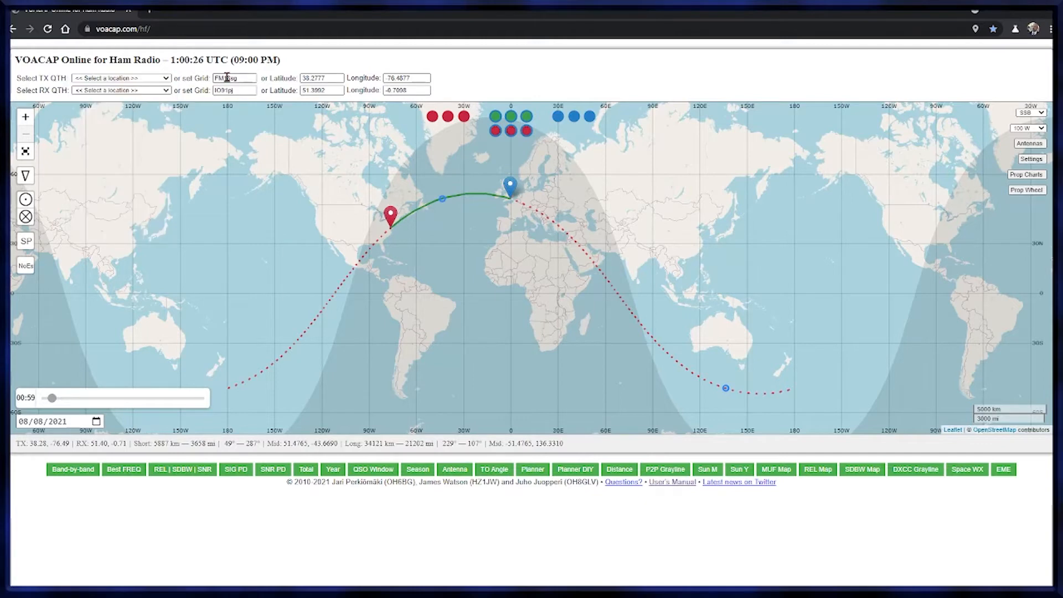
double_click(244, 77)
click(325, 77)
double_click(326, 76)
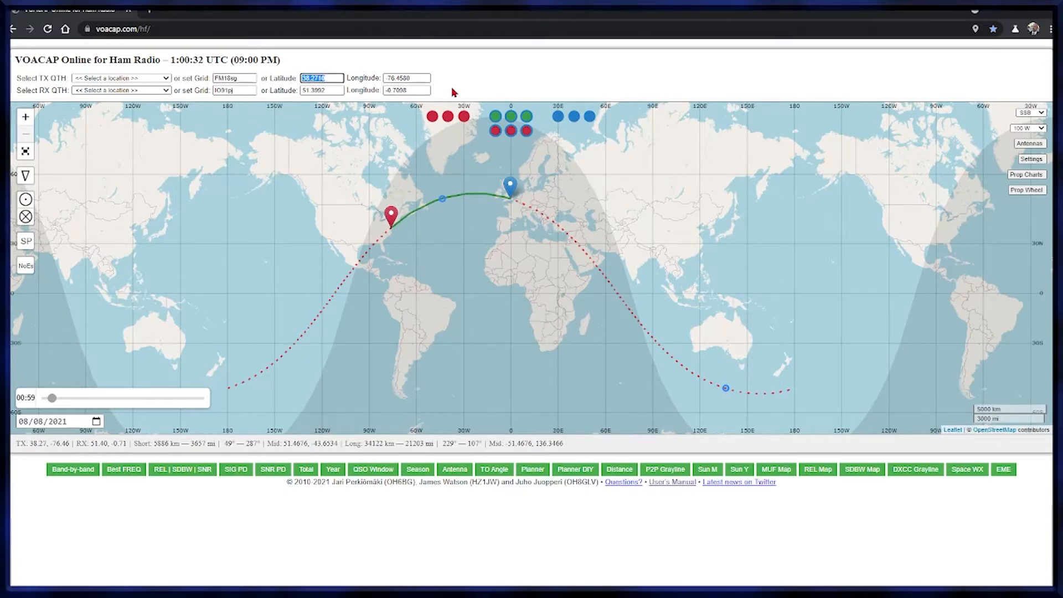
drag(416, 78, 384, 78)
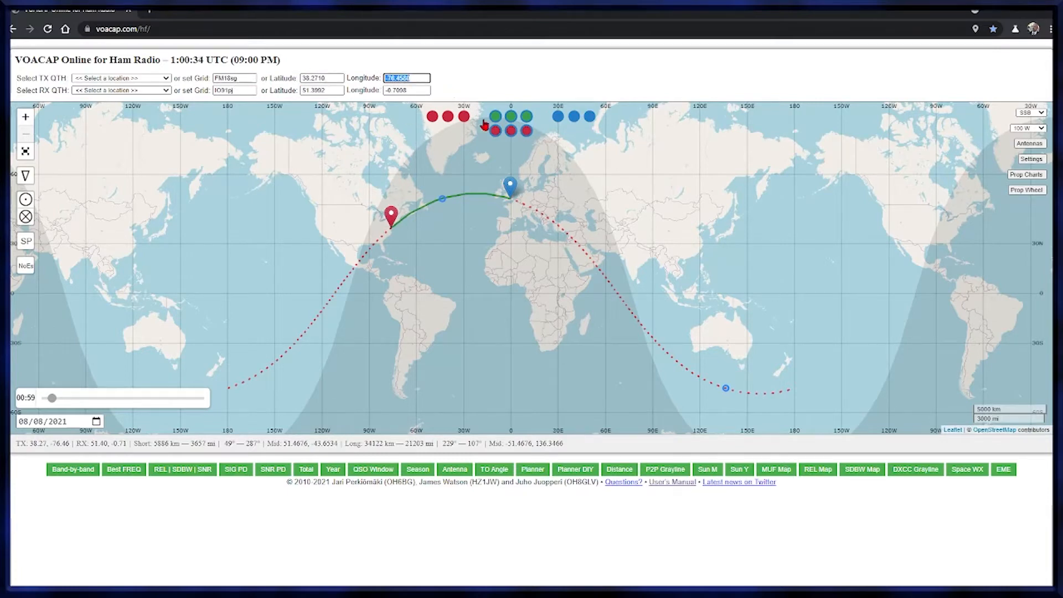
Step: Look through the receiver location choices and examine its grid field
click(47, 93)
drag(16, 93, 71, 93)
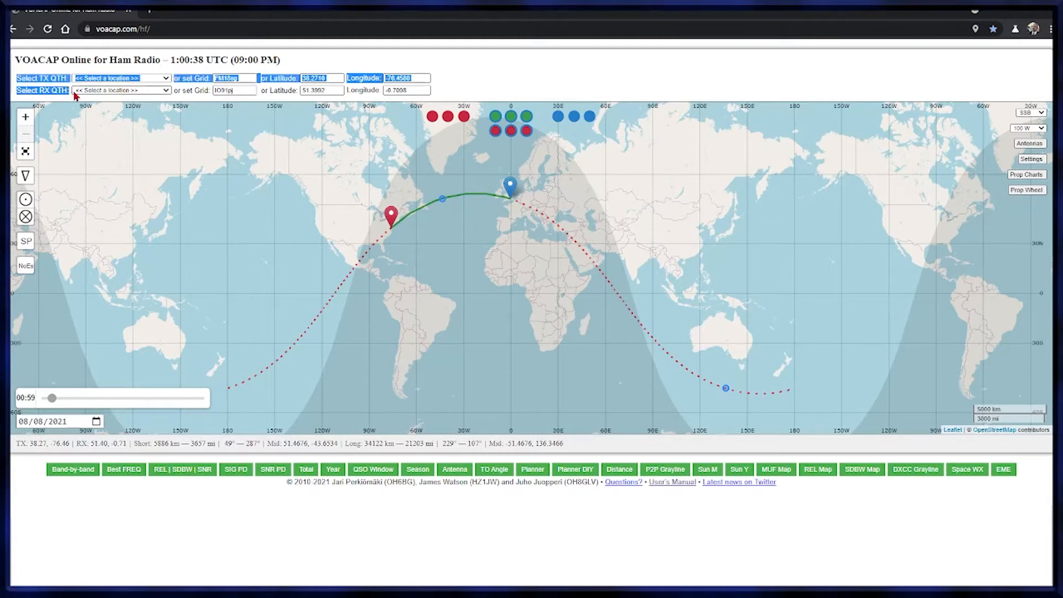
click(166, 90)
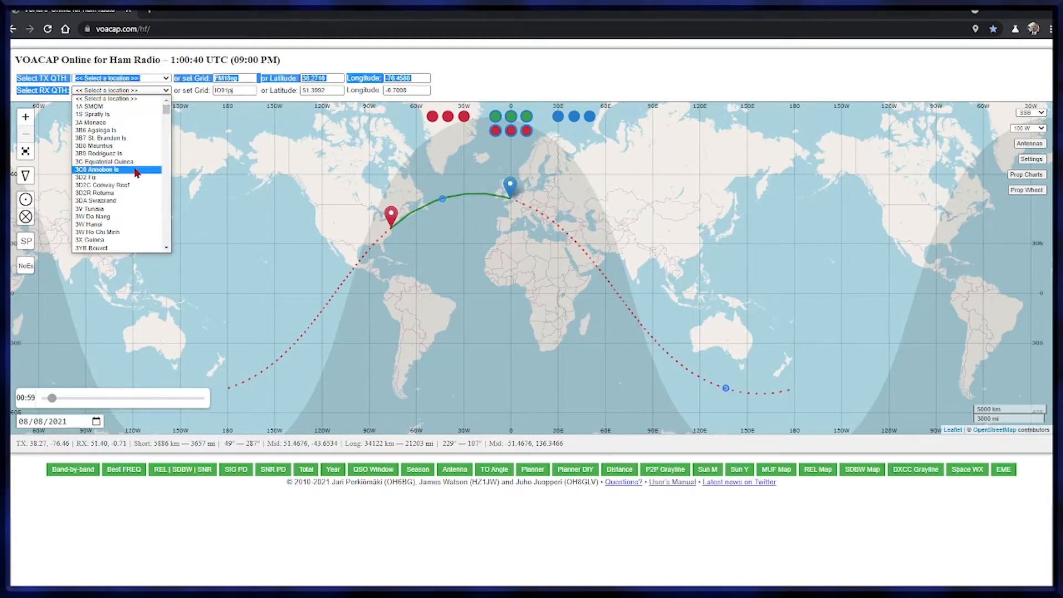
scroll(133, 200, down, 5)
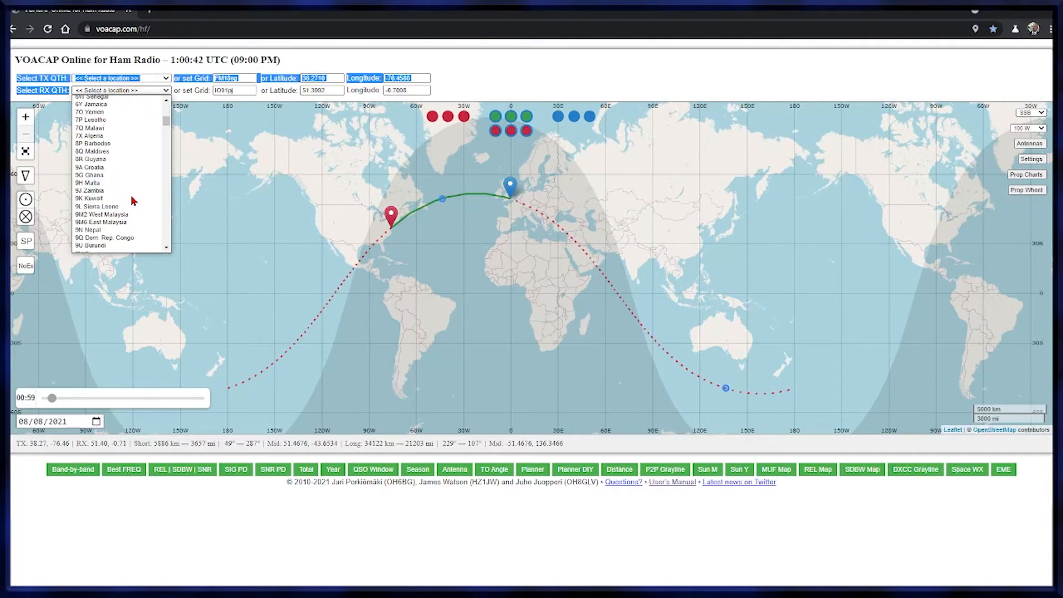
click(198, 92)
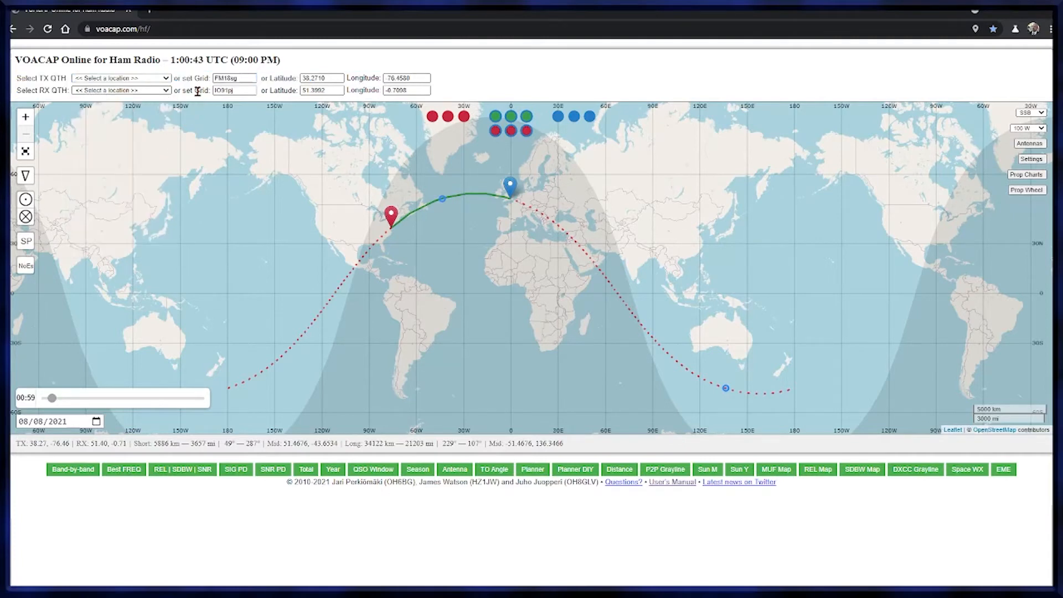
double_click(241, 92)
Step: Move the receiver marker on the map from southern England to eastern Turkey, at about latitude 37.72 and longitude 41.14
drag(511, 190, 578, 220)
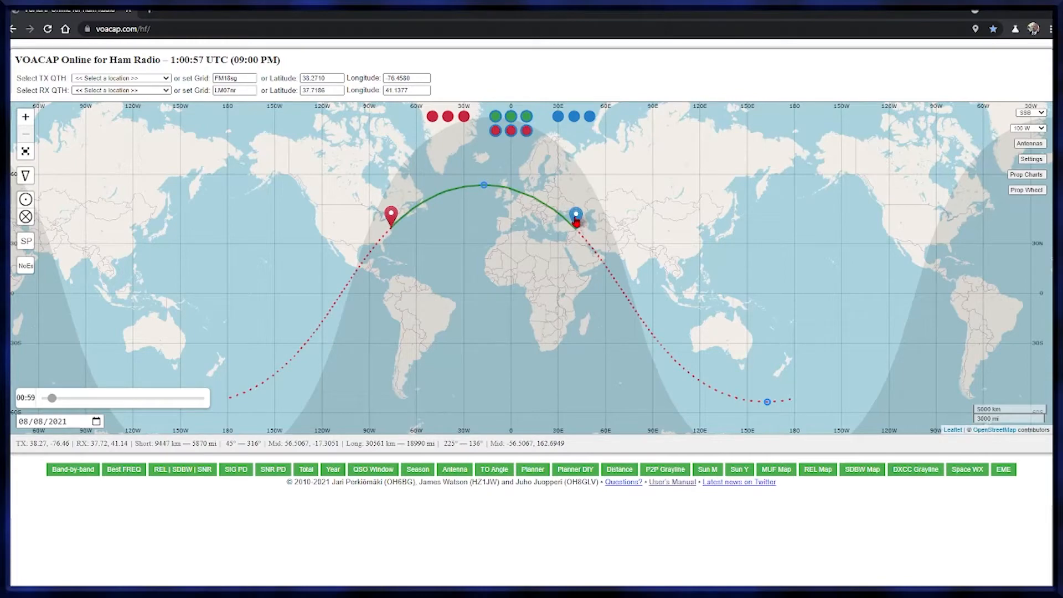
scroll(391, 232, up, 2)
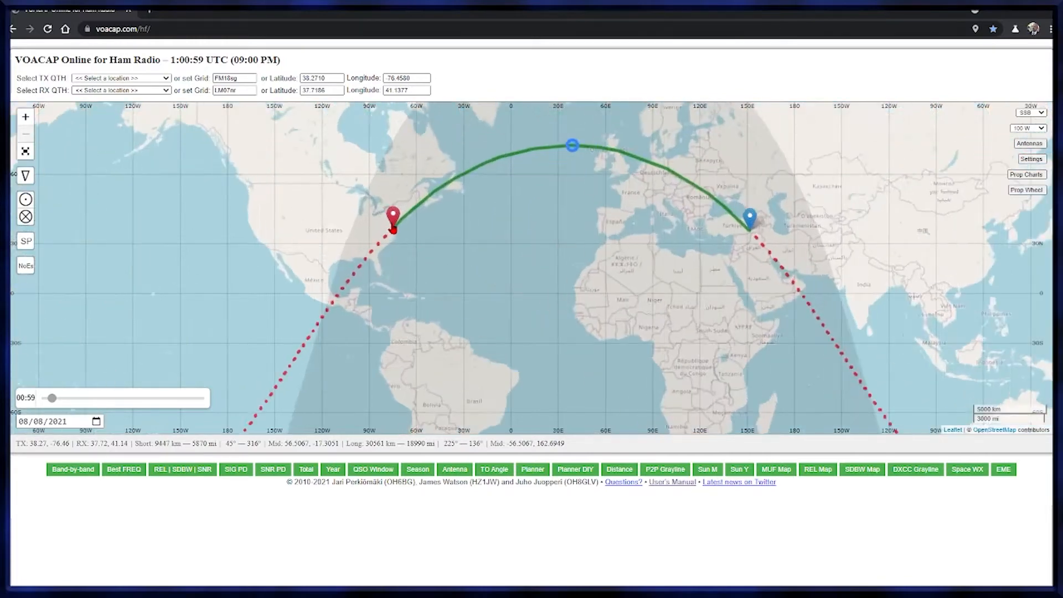
scroll(400, 255, down, 2)
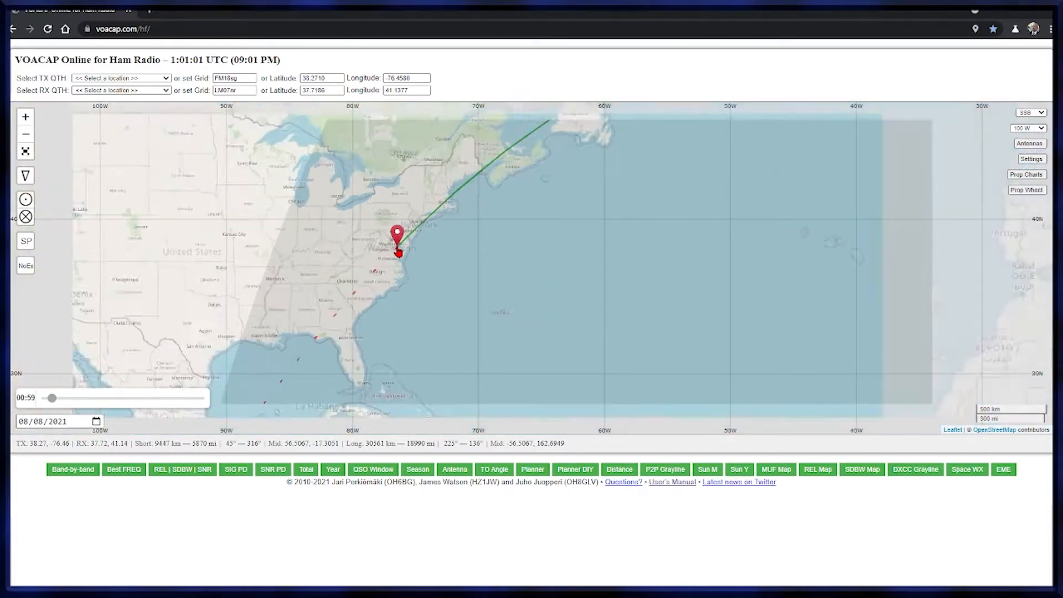
scroll(399, 253, down, 1)
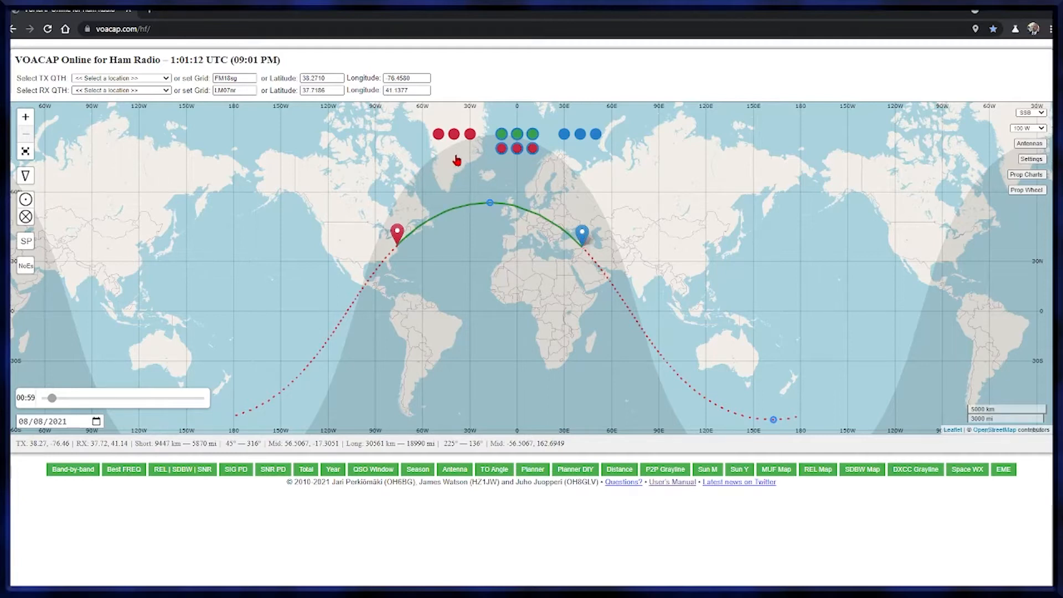
Step: Preview the transmitter's and receiver's sunrise, sunset and midnight times on the map, and set the map time to 24:00
click(438, 139)
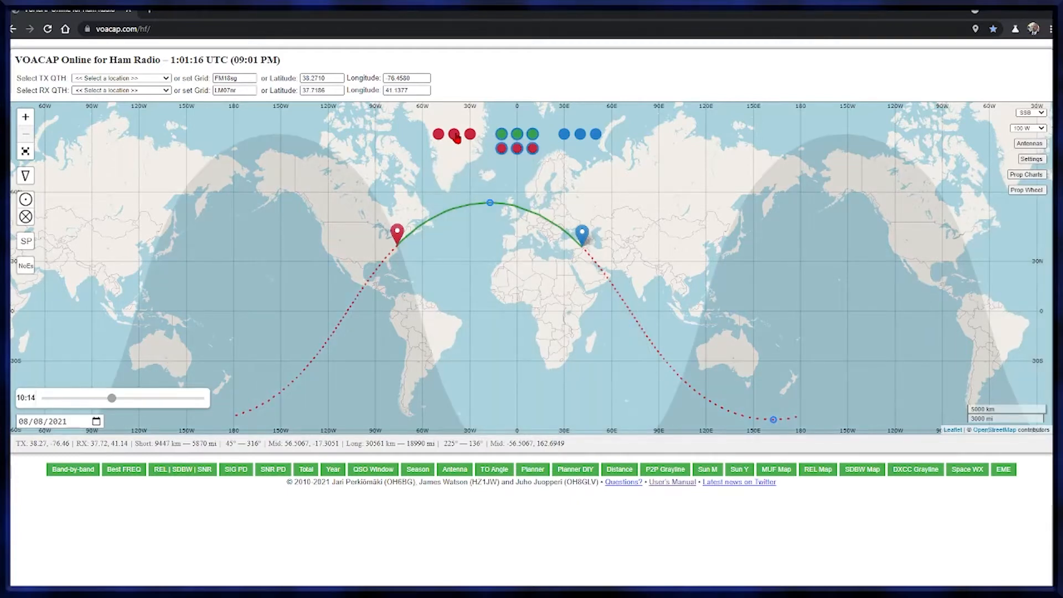
click(455, 137)
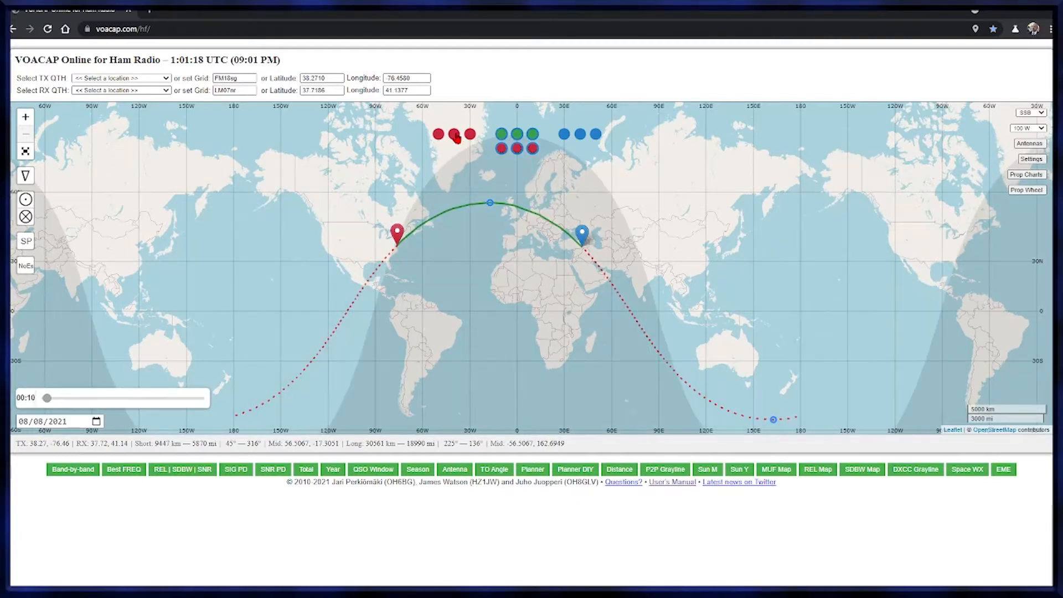
click(471, 139)
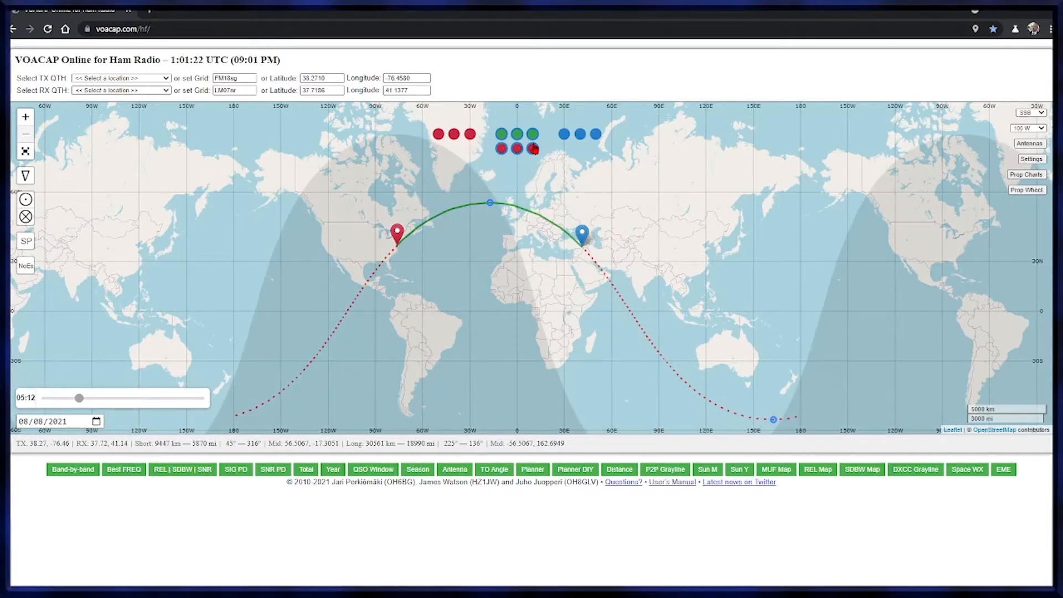
click(564, 136)
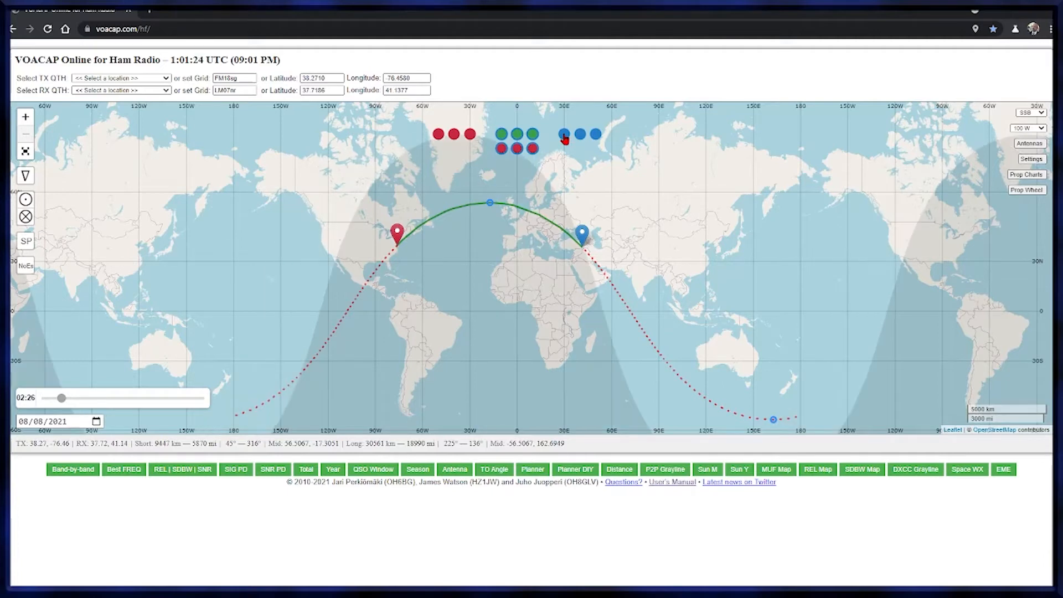
click(581, 137)
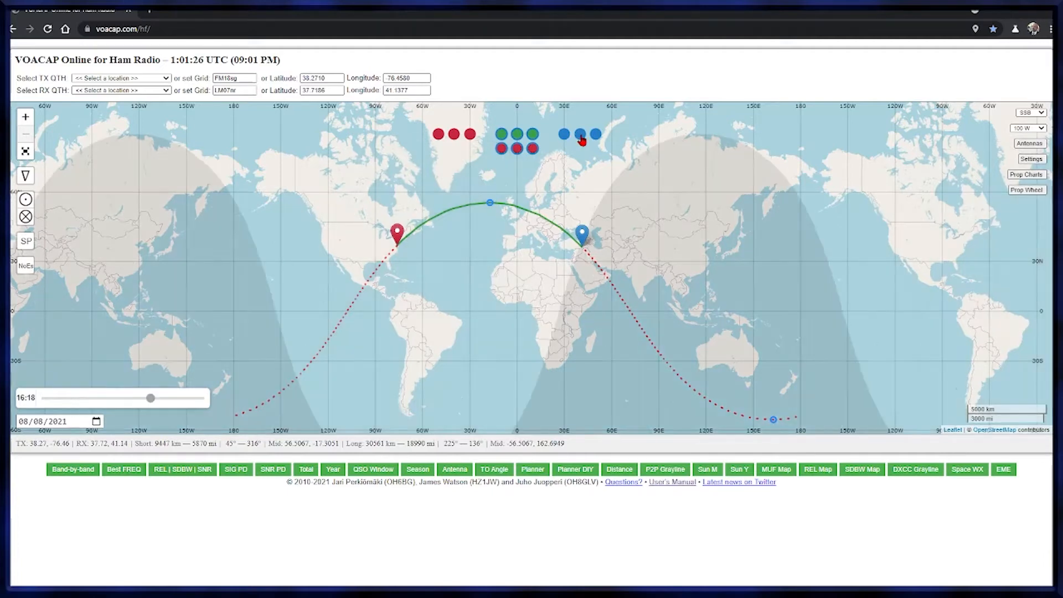
click(595, 137)
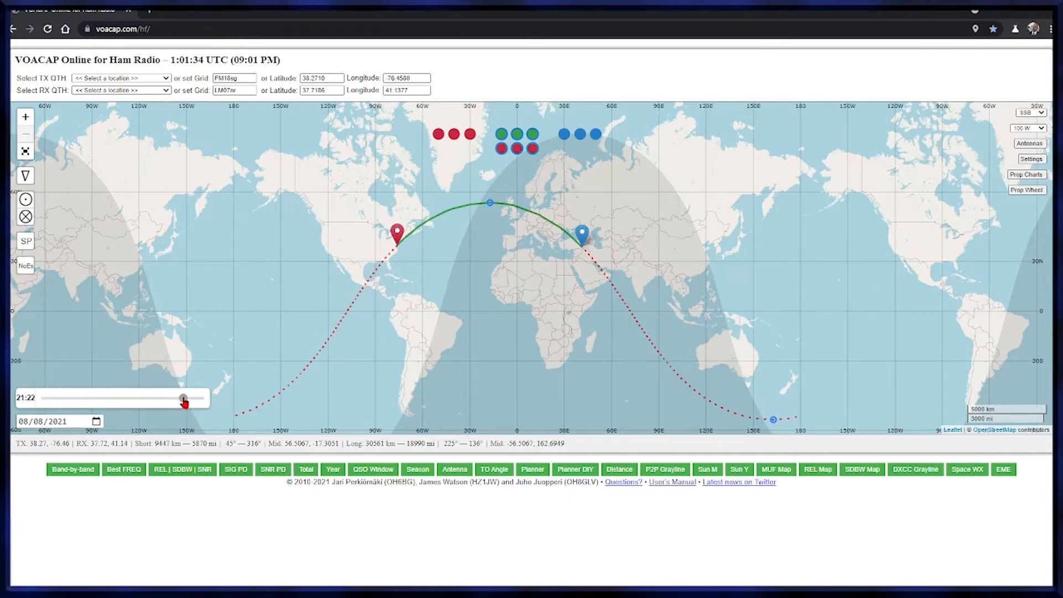
mouse_move(184, 401)
mouse_down()
mouse_move(107, 399)
mouse_move(204, 408)
mouse_up()
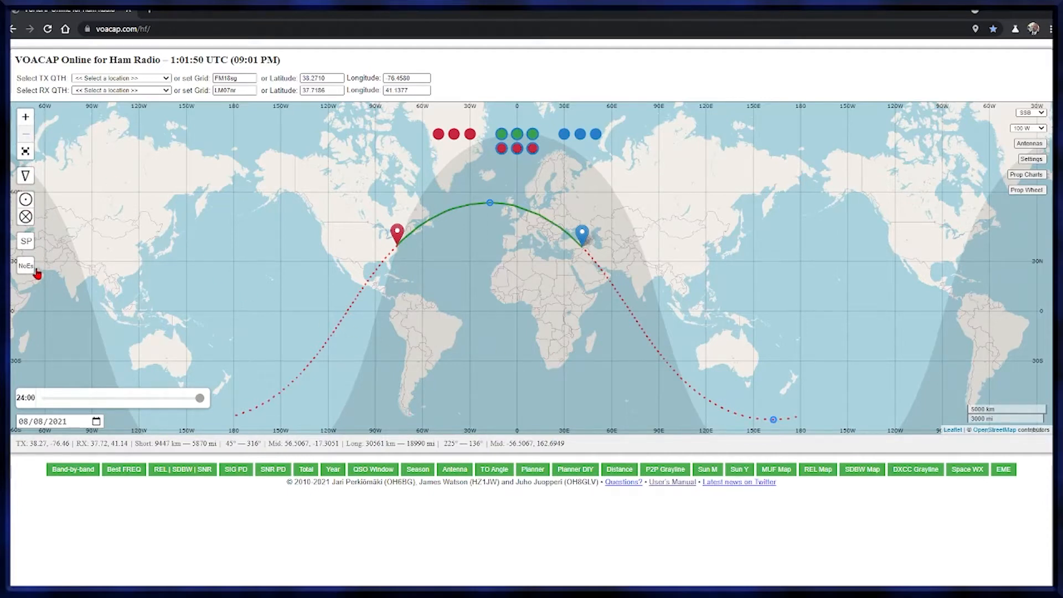
Step: View the propagation map in full screen and return to the normal page view
click(31, 120)
click(26, 137)
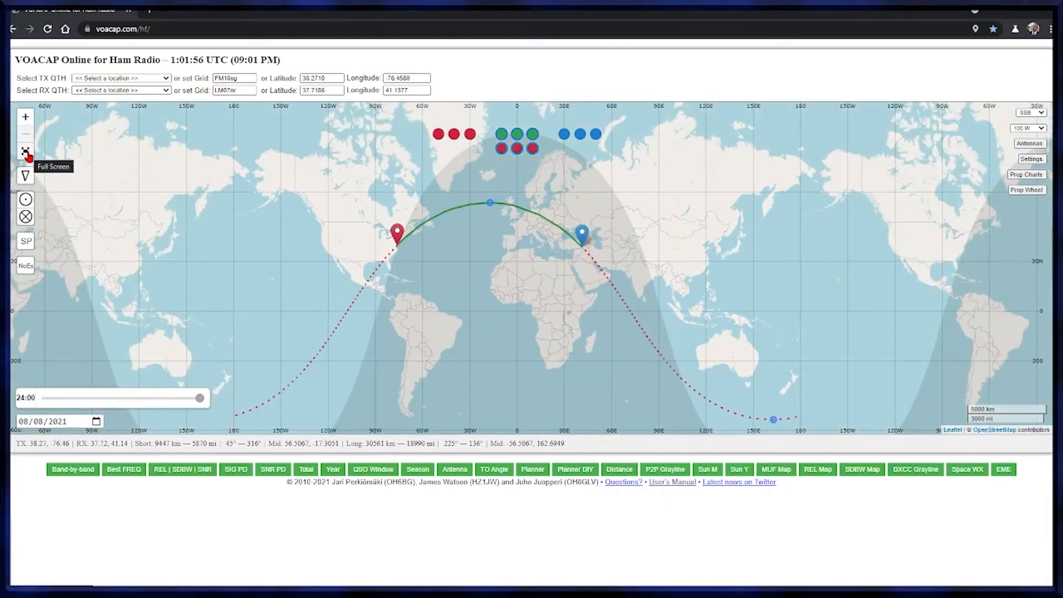
click(27, 154)
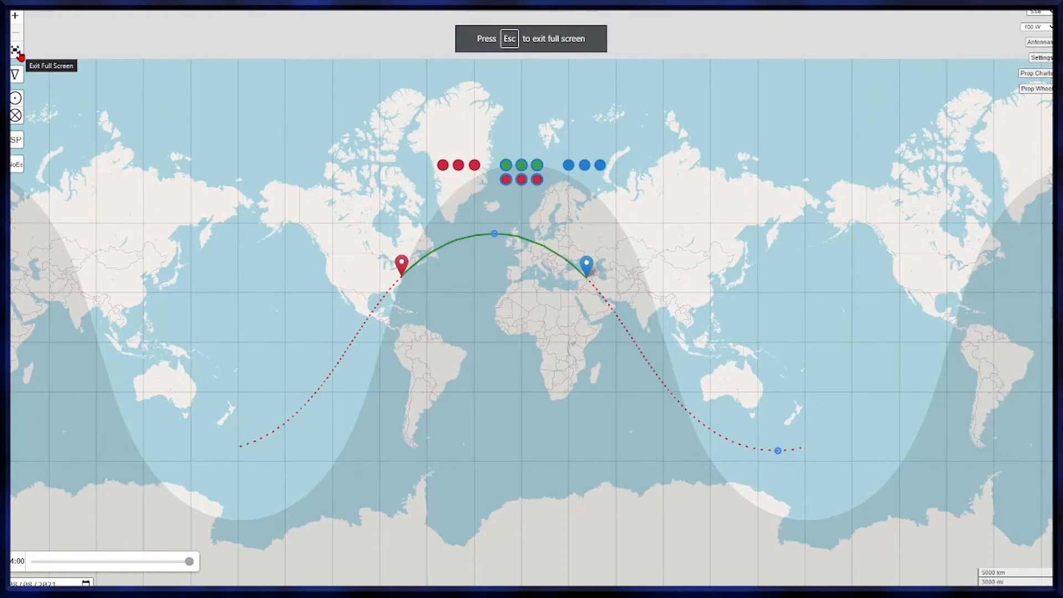
click(18, 54)
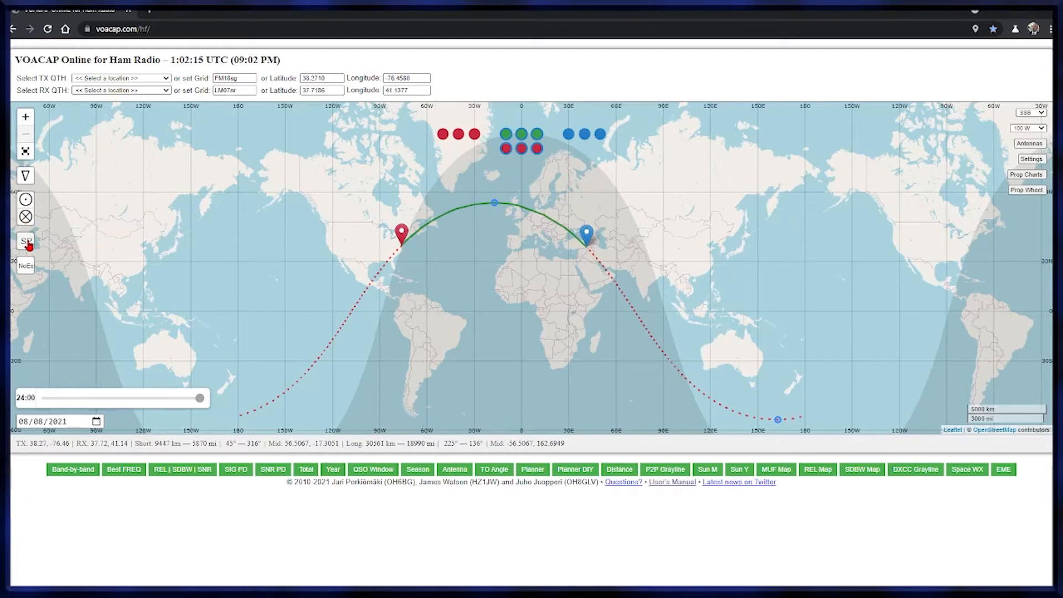
Step: Switch the SP path option and the NoEs option to their alternatives and back
click(26, 245)
click(26, 243)
click(29, 269)
click(29, 269)
Step: Select SSB as the transmission mode and look through the transmit power choices
click(1042, 114)
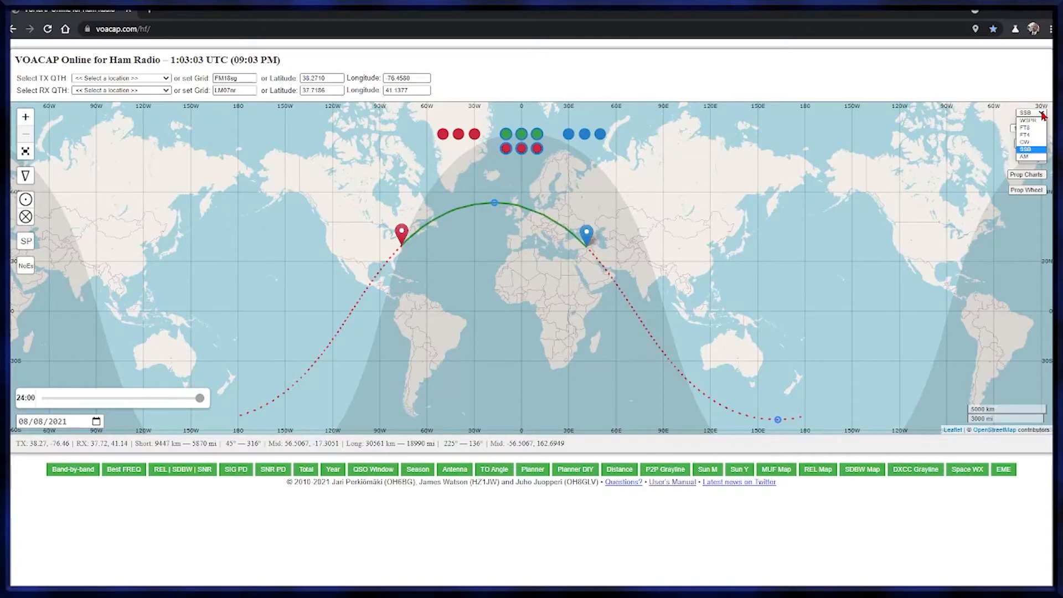
click(1028, 150)
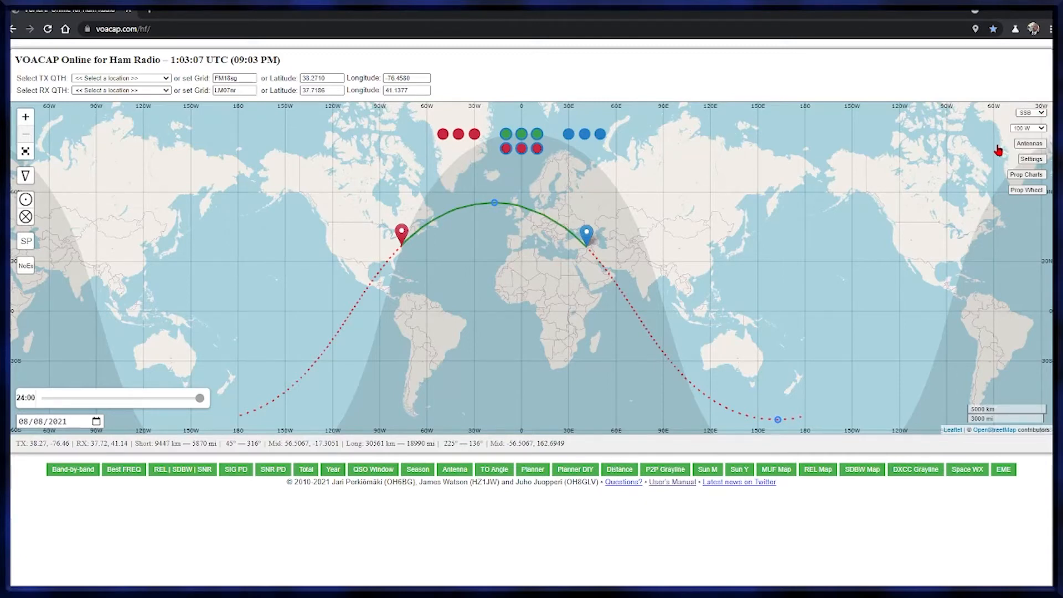
click(1042, 129)
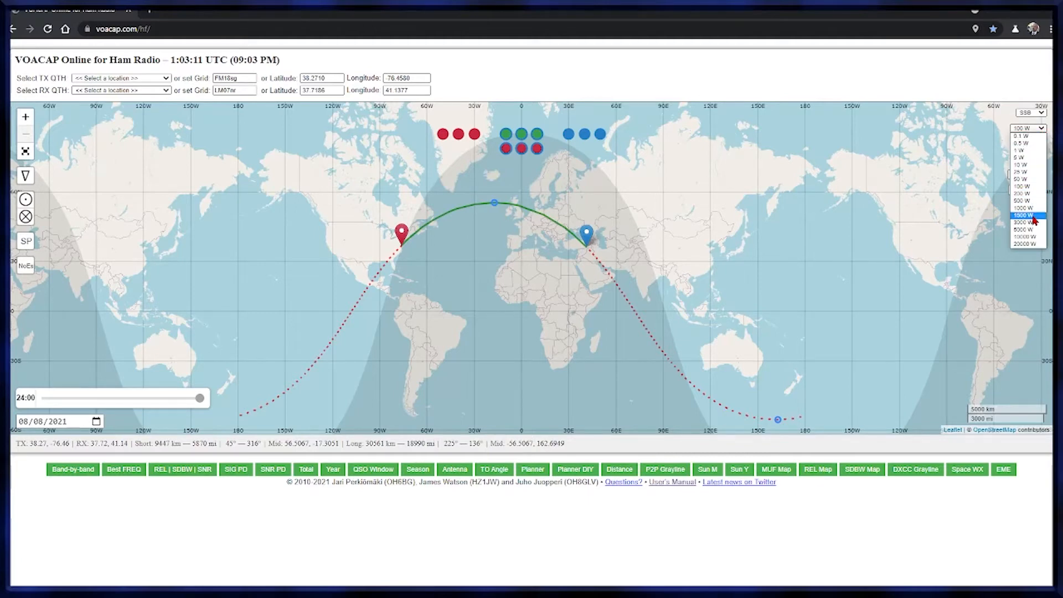
click(982, 164)
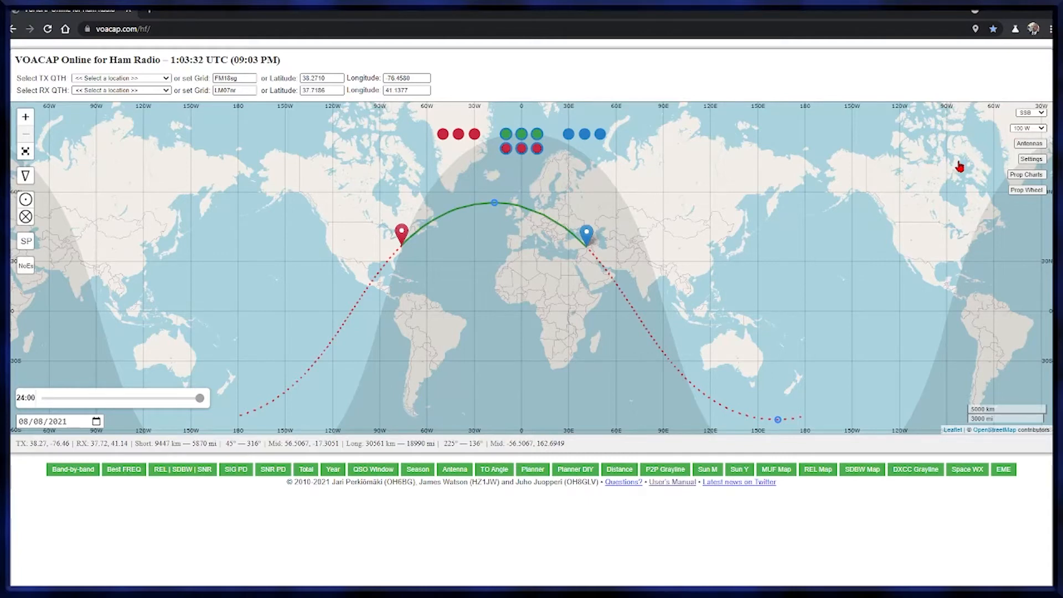
Step: Open the antenna settings and choose the 20m hexbeam @ 10M for the transmitter's 10M band
click(1035, 145)
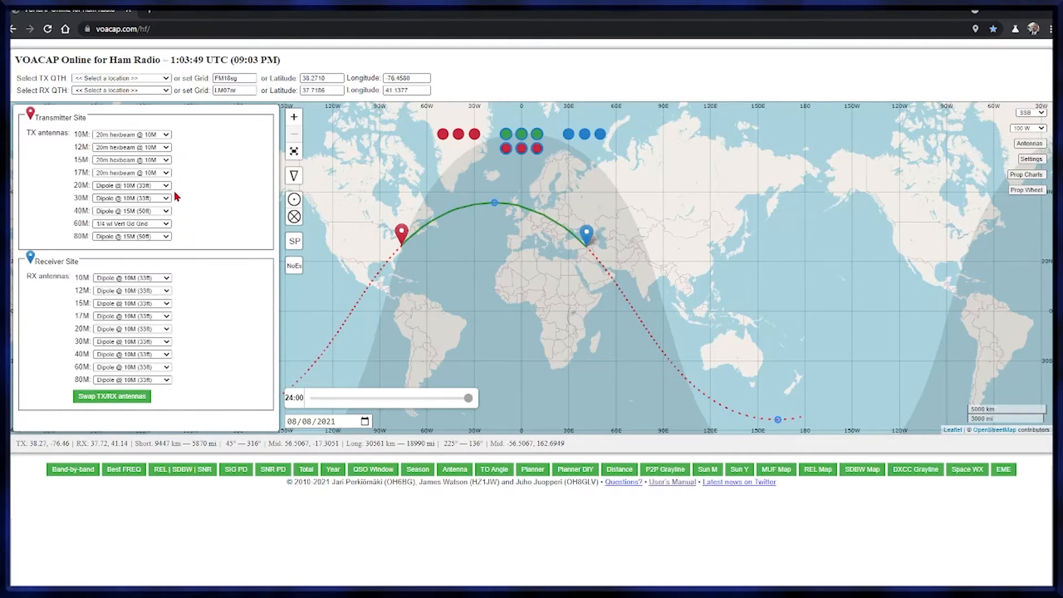
click(167, 135)
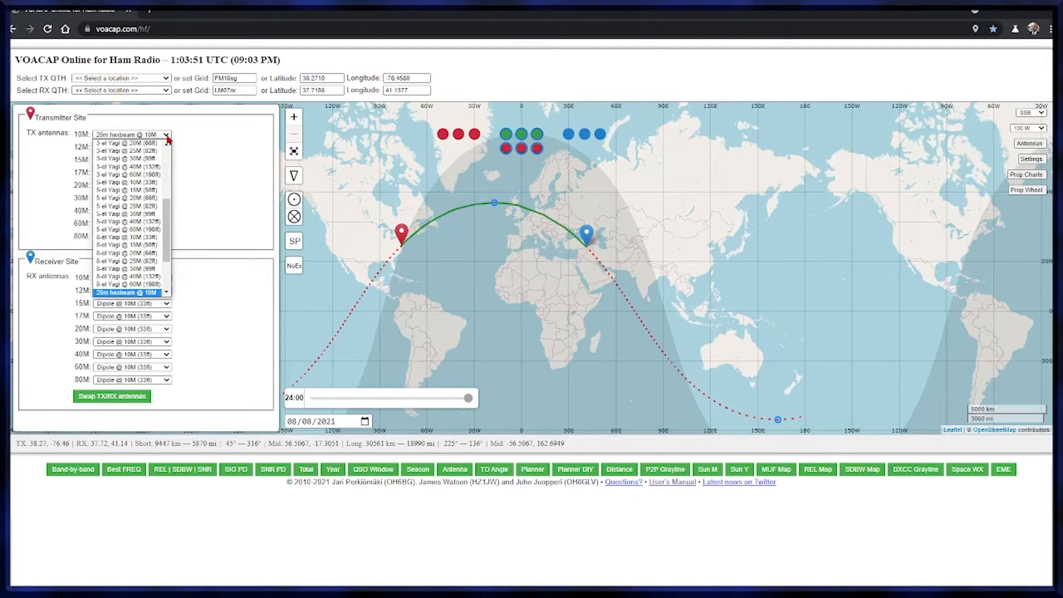
scroll(168, 161, up, 5)
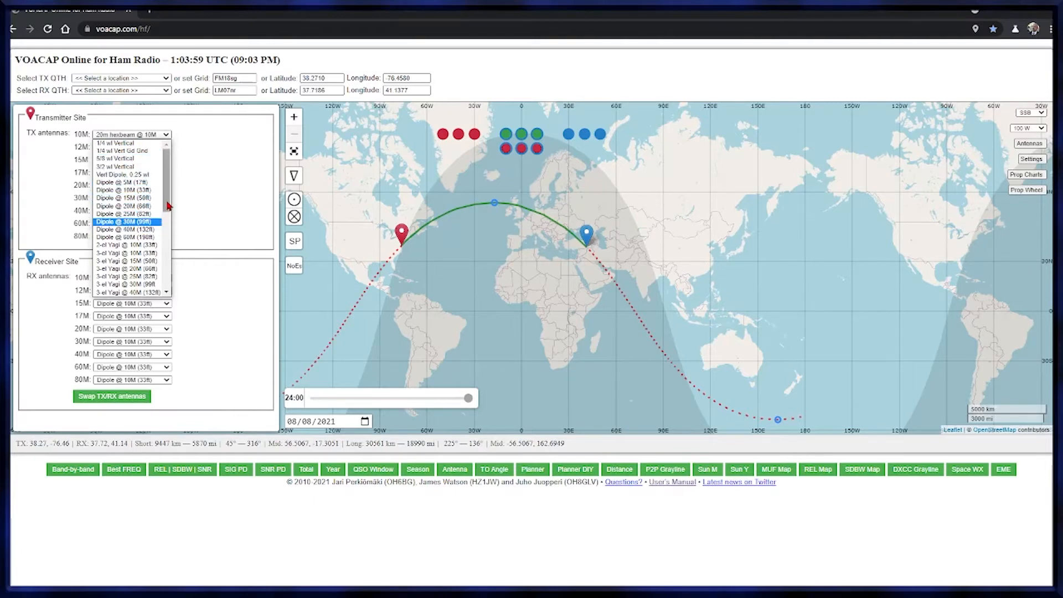
scroll(170, 220, down, 2)
drag(169, 220, 178, 272)
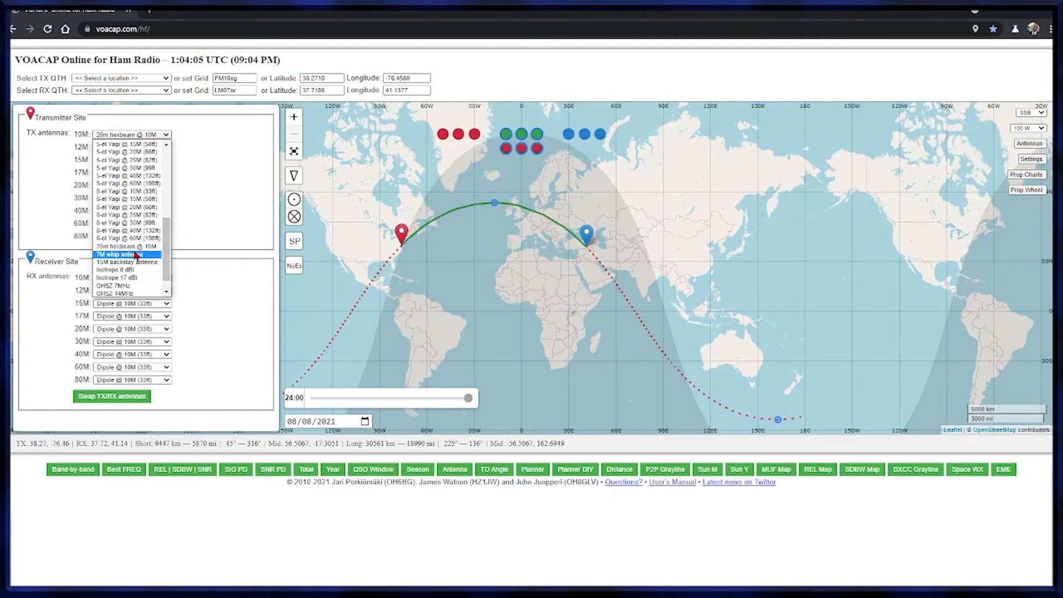
click(132, 249)
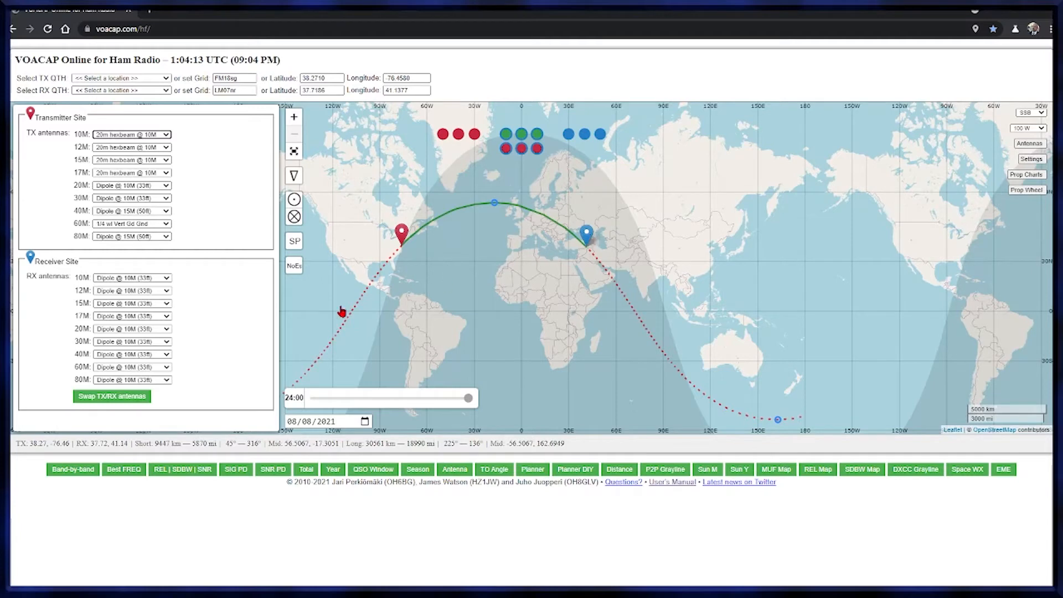
Step: Look through the antenna choices for the receiver's 10M band without changing the selection
click(166, 279)
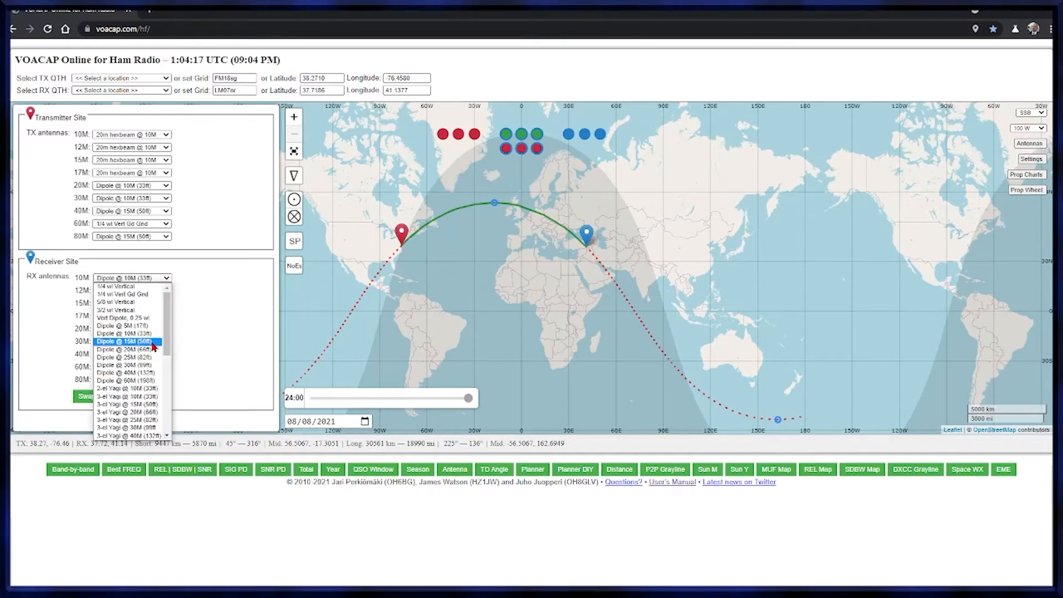
scroll(151, 354, down, 5)
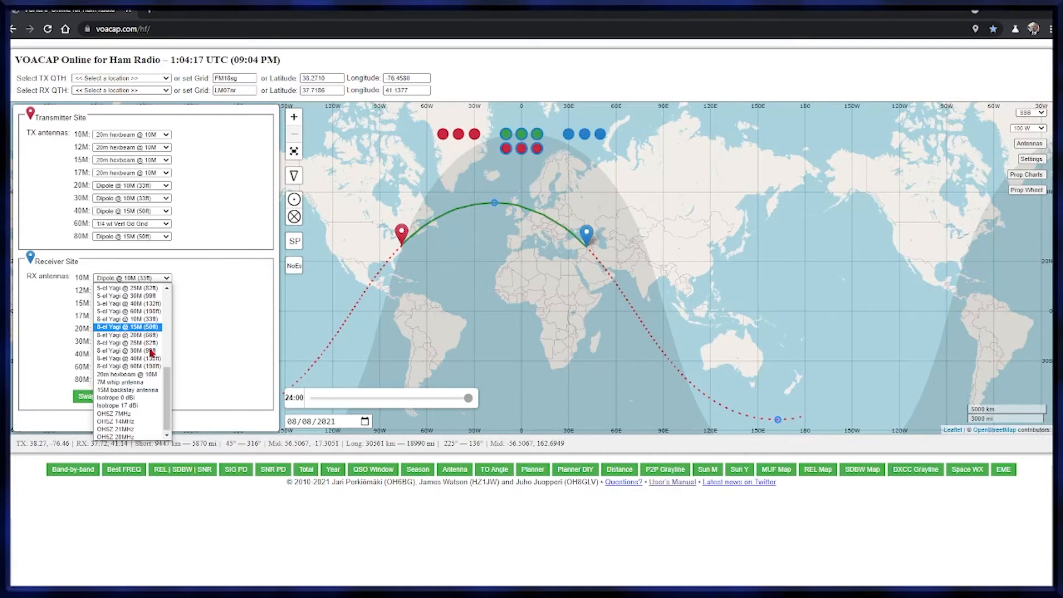
click(212, 296)
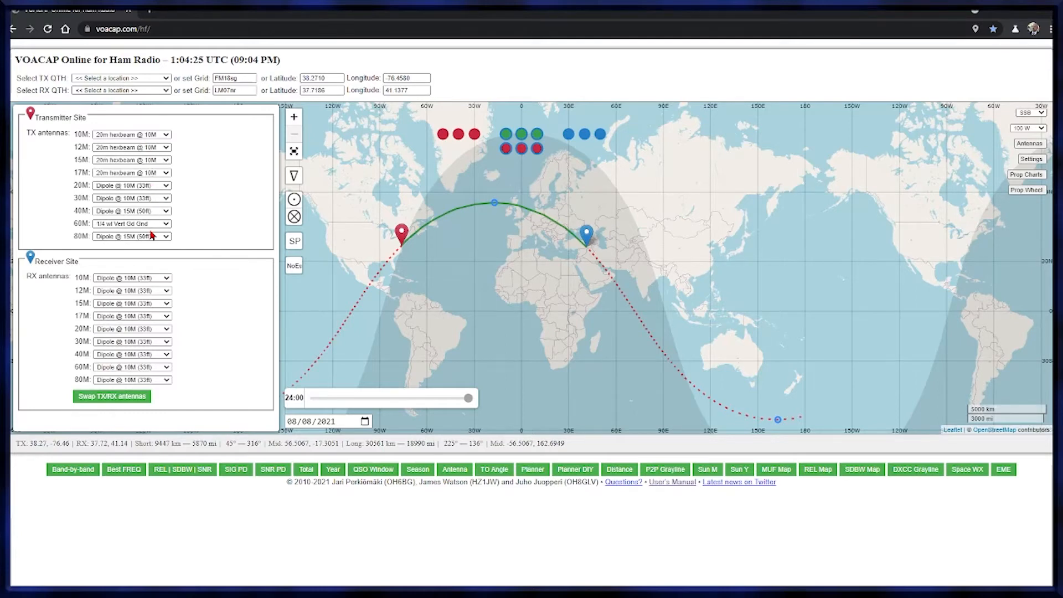
Step: Store the current TX and RX settings in the browser and close the antenna settings
click(295, 204)
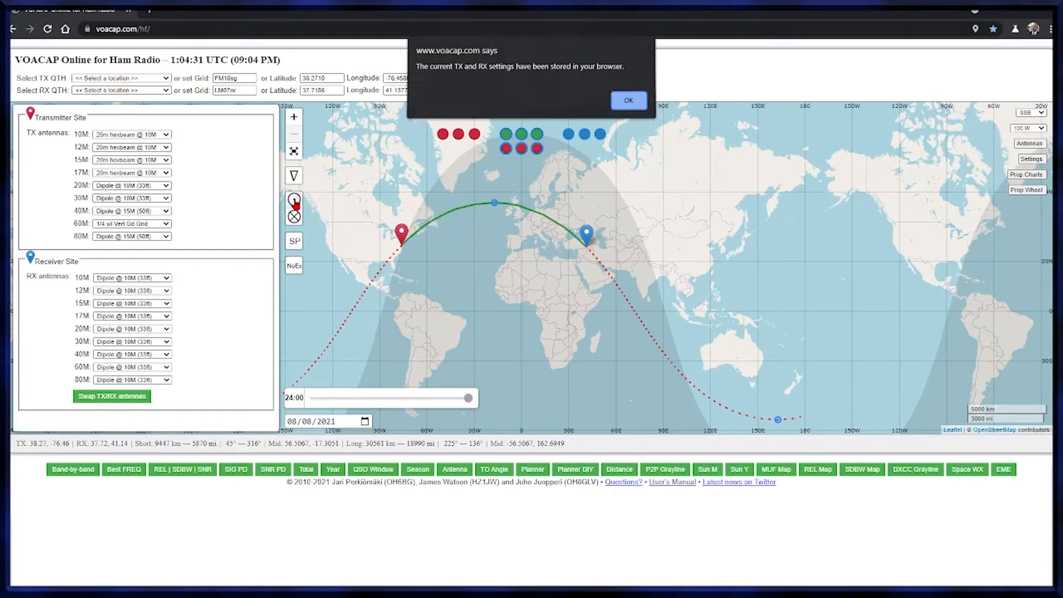
click(628, 103)
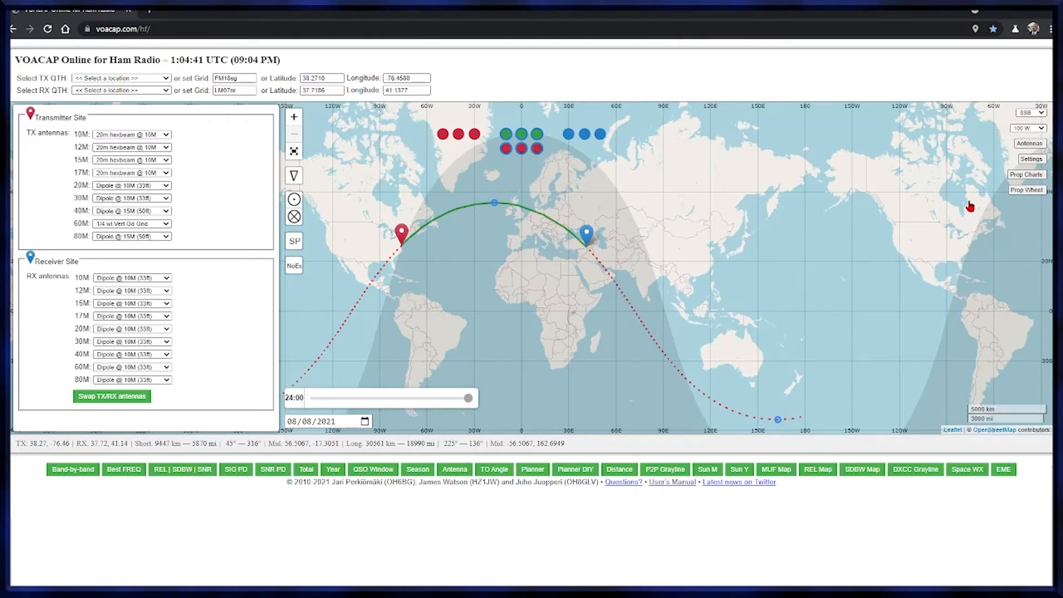
click(1031, 145)
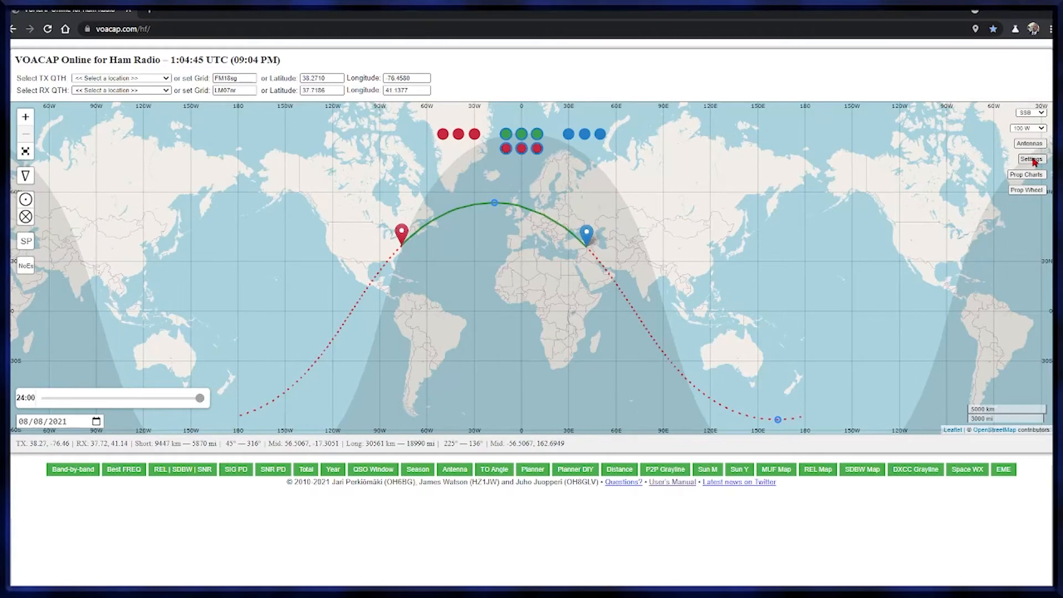
Step: Open the propagation settings, review the coverage area map's band and UTC choices, and close the settings unchanged
click(1031, 160)
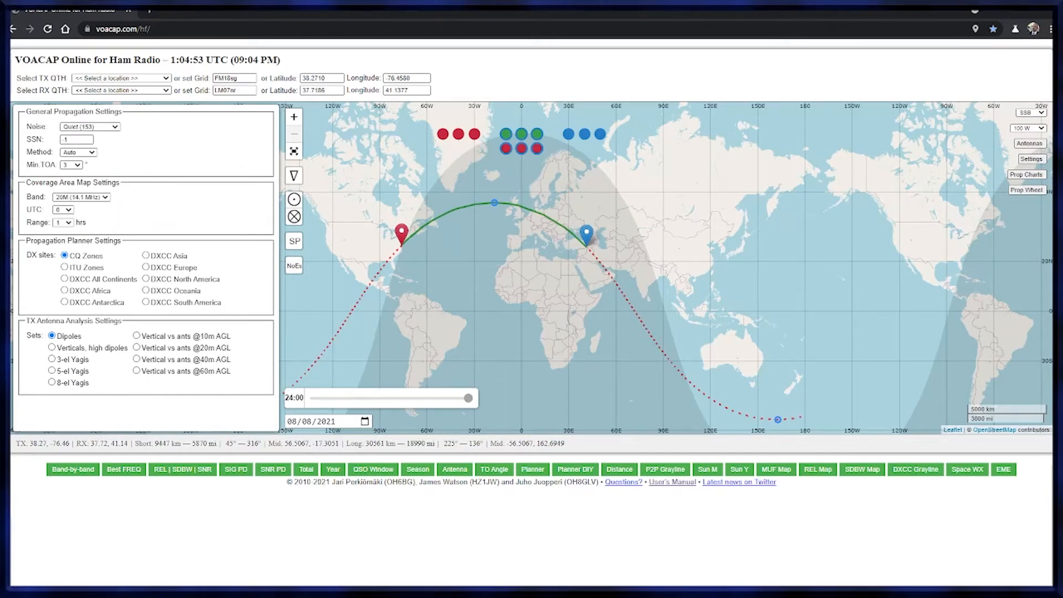
click(108, 199)
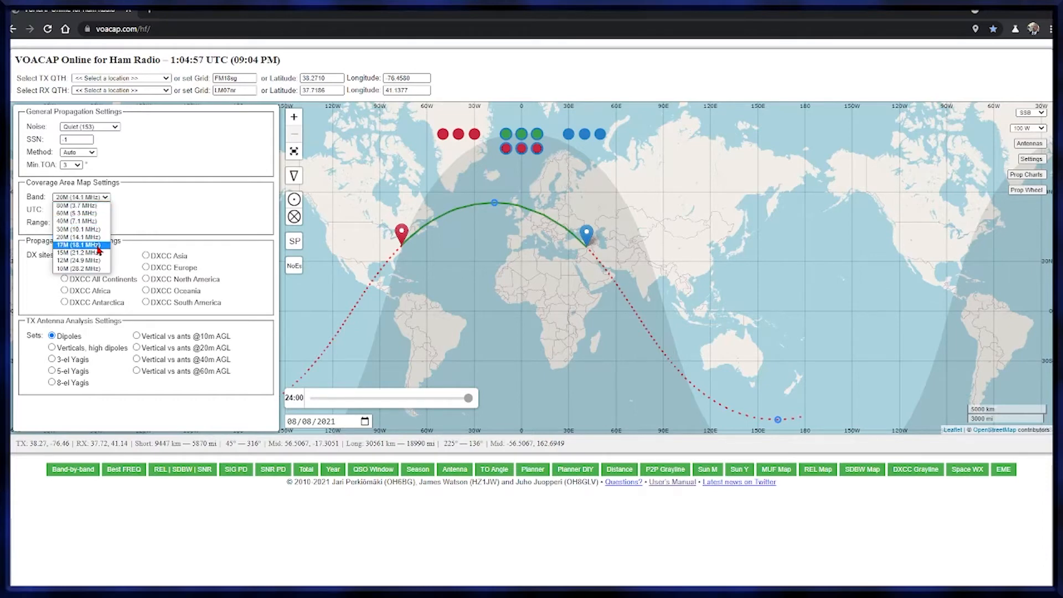
click(151, 201)
click(70, 210)
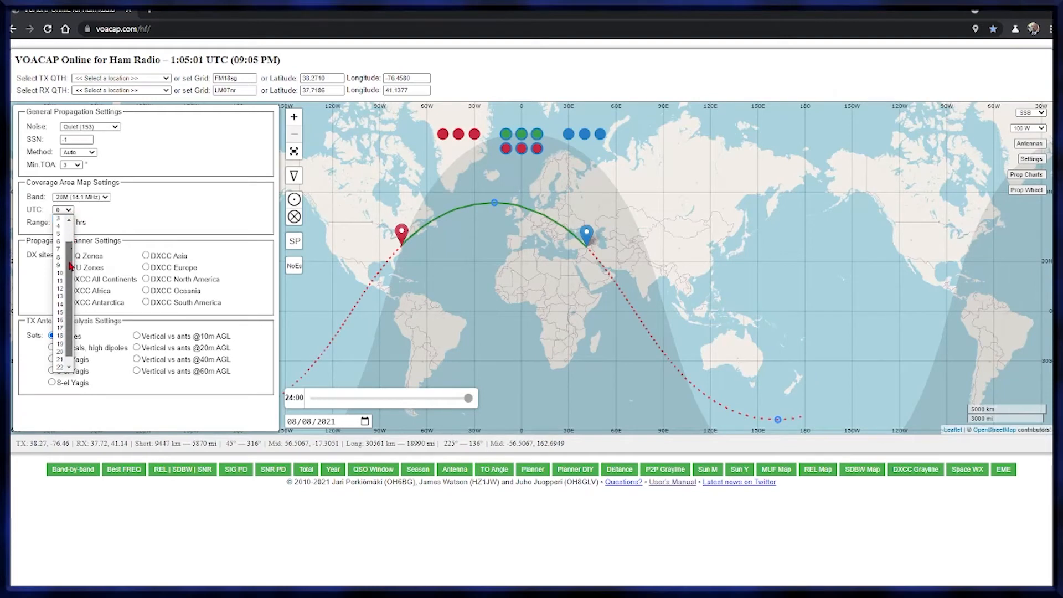
click(99, 217)
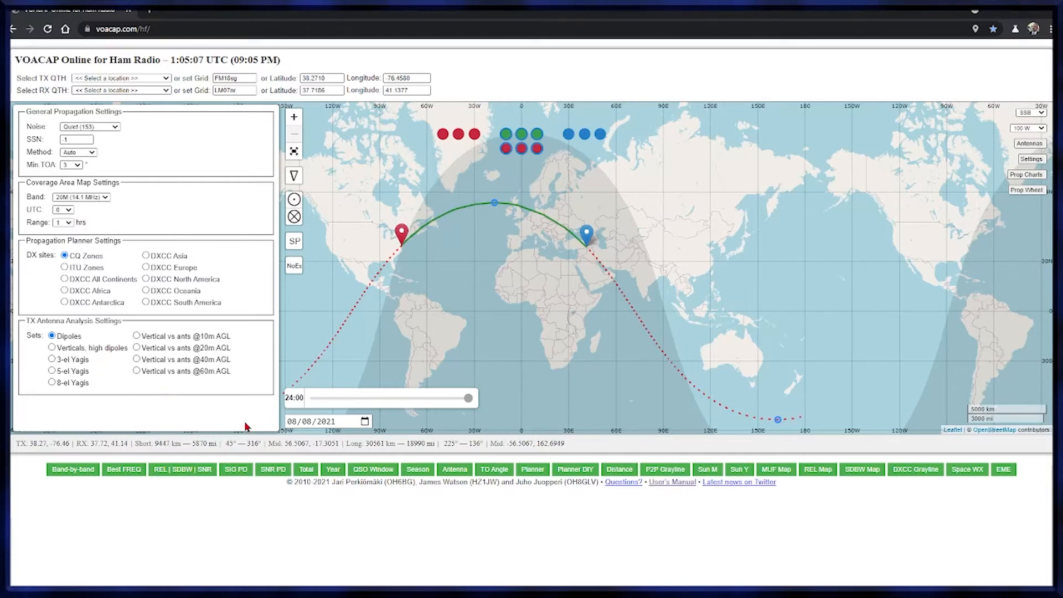
click(1032, 159)
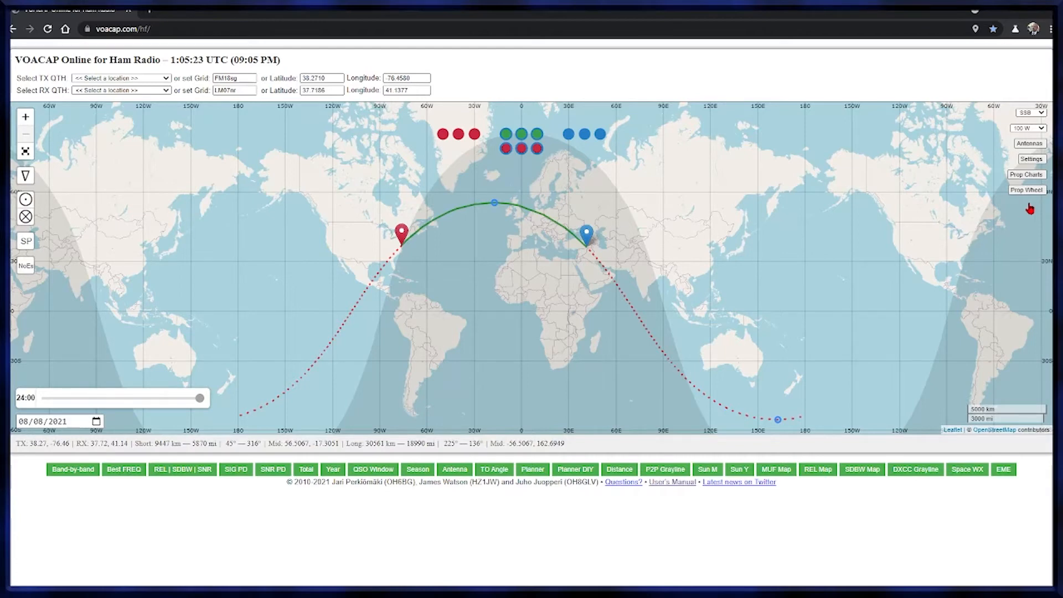
Step: Open the propagation wheel and move the receiver marker to central South America and on to southern Australia, about -35.75, 139.24
drag(633, 224, 829, 216)
click(1026, 190)
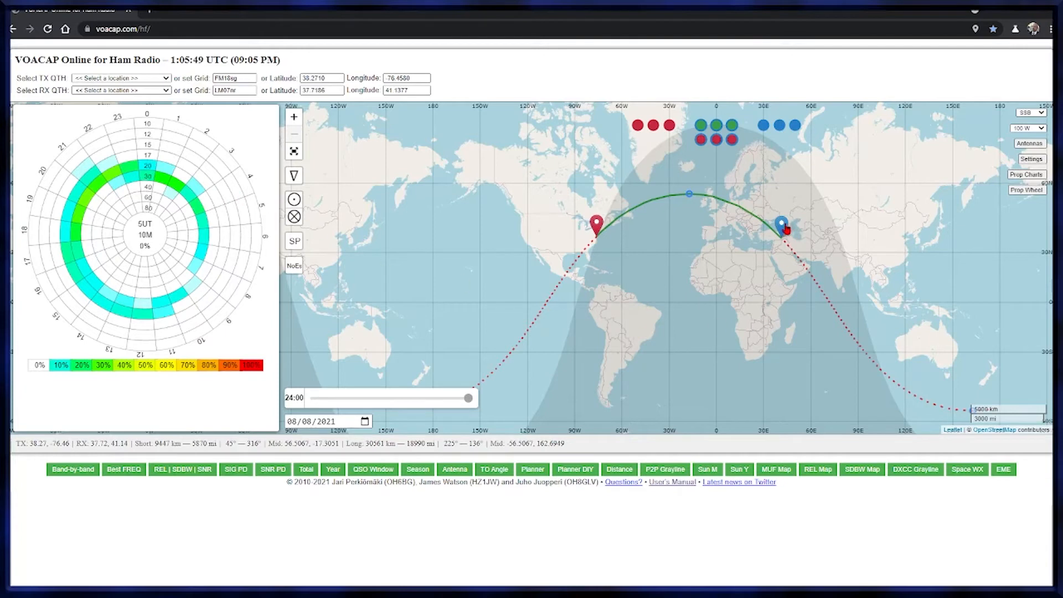
mouse_move(783, 229)
mouse_down()
mouse_move(764, 258)
mouse_move(753, 338)
mouse_move(742, 218)
mouse_move(713, 195)
mouse_move(619, 200)
mouse_move(575, 226)
mouse_move(466, 163)
mouse_move(558, 214)
mouse_move(598, 301)
mouse_move(620, 316)
mouse_up()
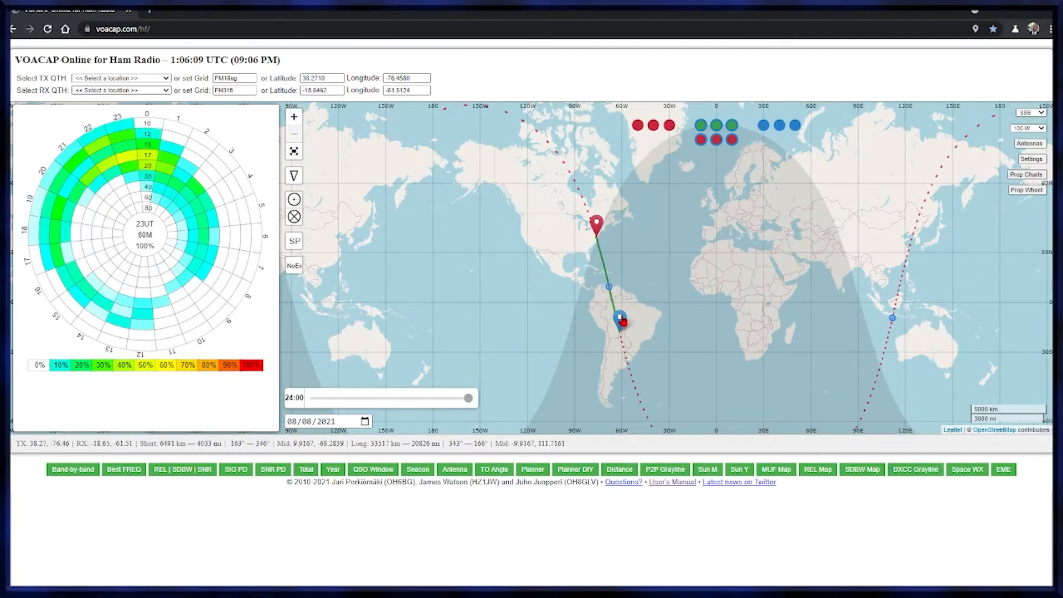
mouse_move(621, 323)
mouse_down()
mouse_move(659, 291)
mouse_move(719, 194)
mouse_move(889, 302)
mouse_move(936, 347)
mouse_up()
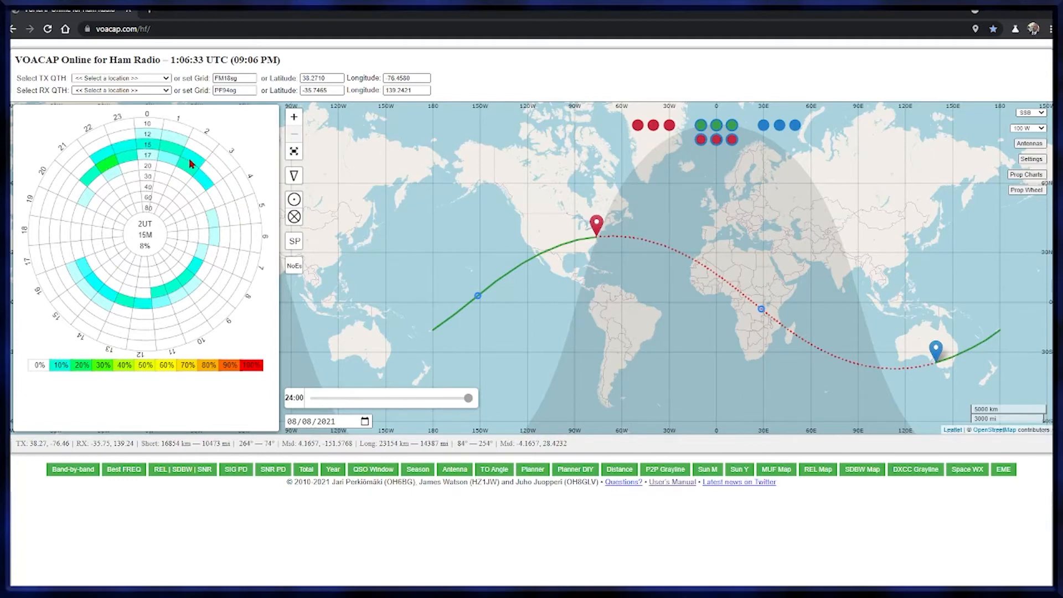
Step: Set the transmit power to 1500 W and compare the propagation wheel in CW and FT8 modes
click(1042, 129)
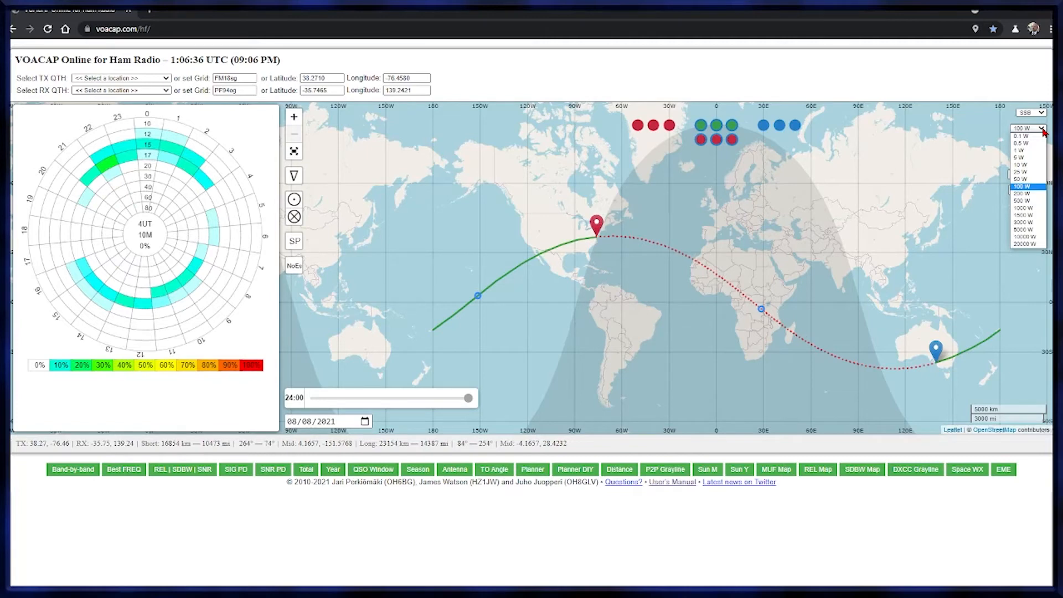
click(1031, 215)
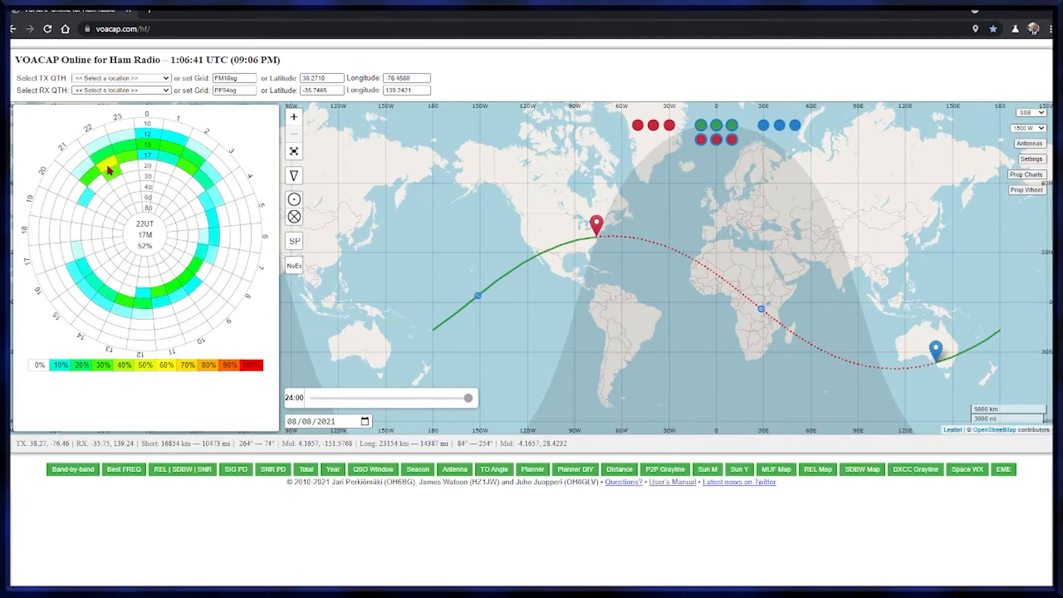
click(1040, 115)
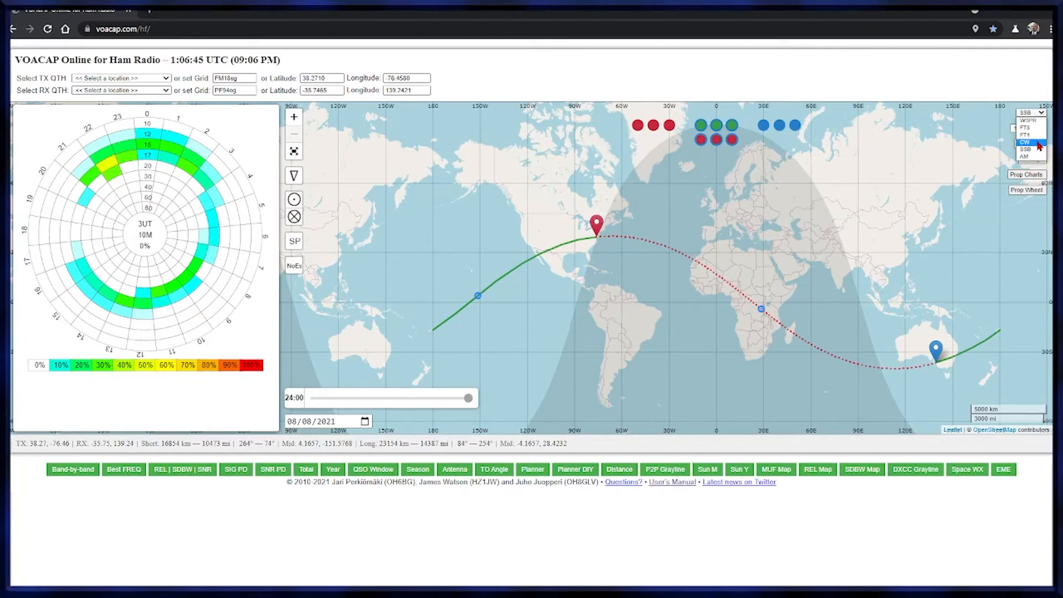
click(1039, 143)
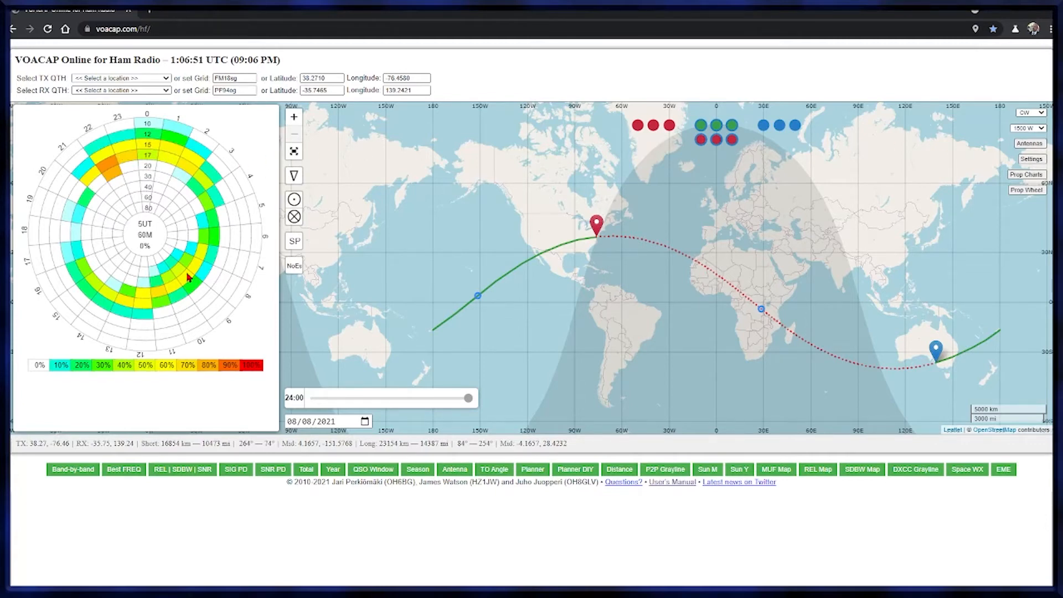
click(1030, 113)
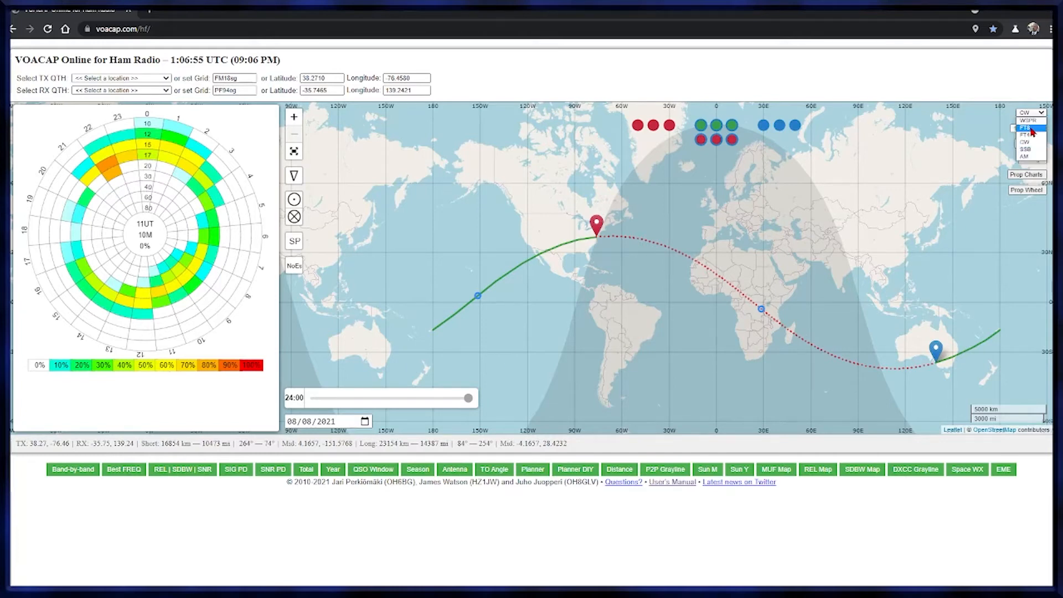
click(1031, 129)
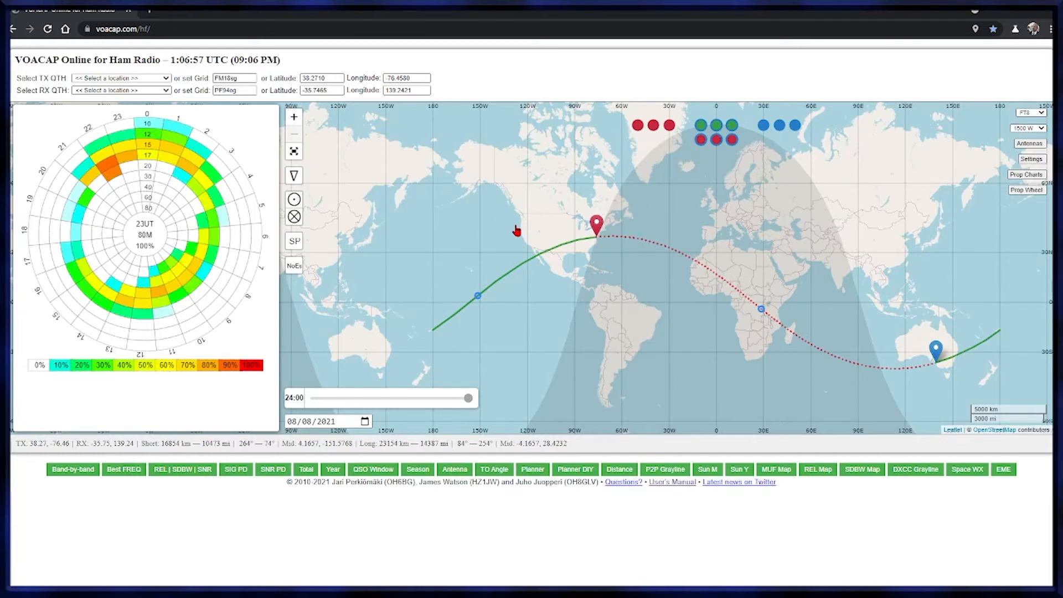
Step: Set the transmit power back to 100 W and the transmission mode back to SSB
click(1043, 131)
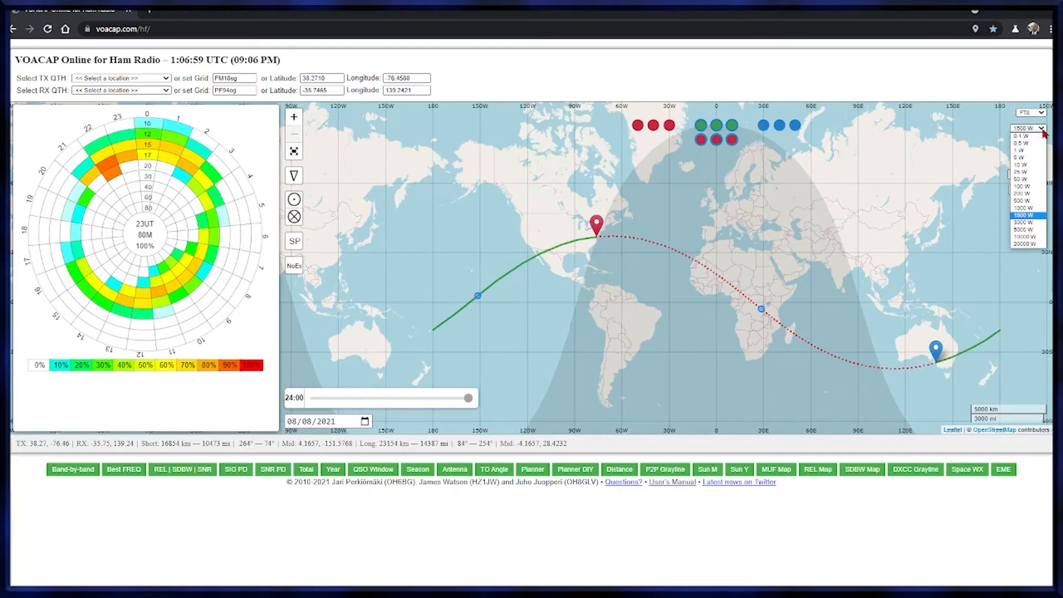
click(1038, 186)
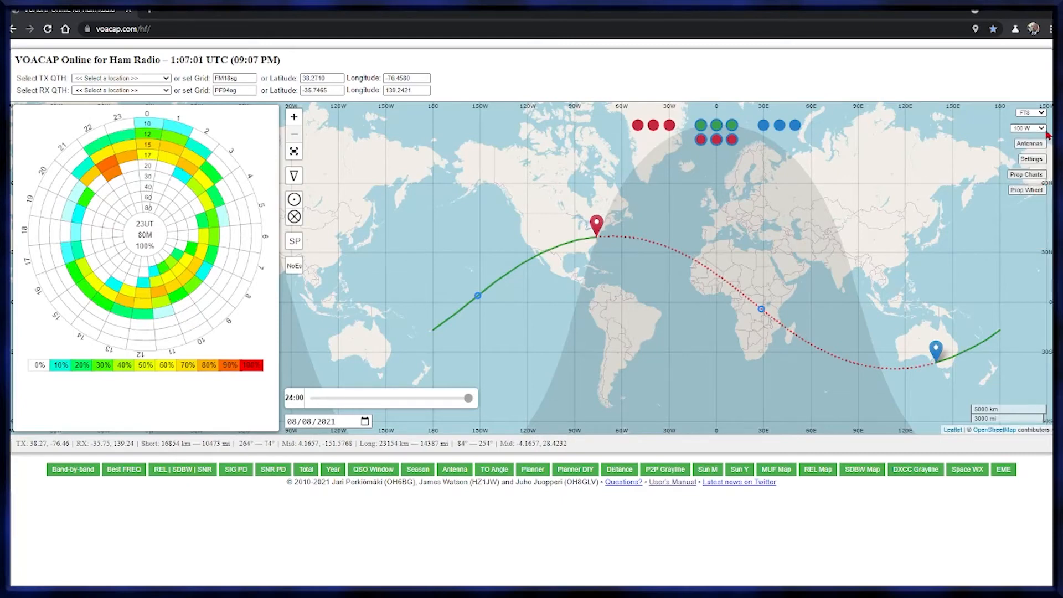
click(1041, 113)
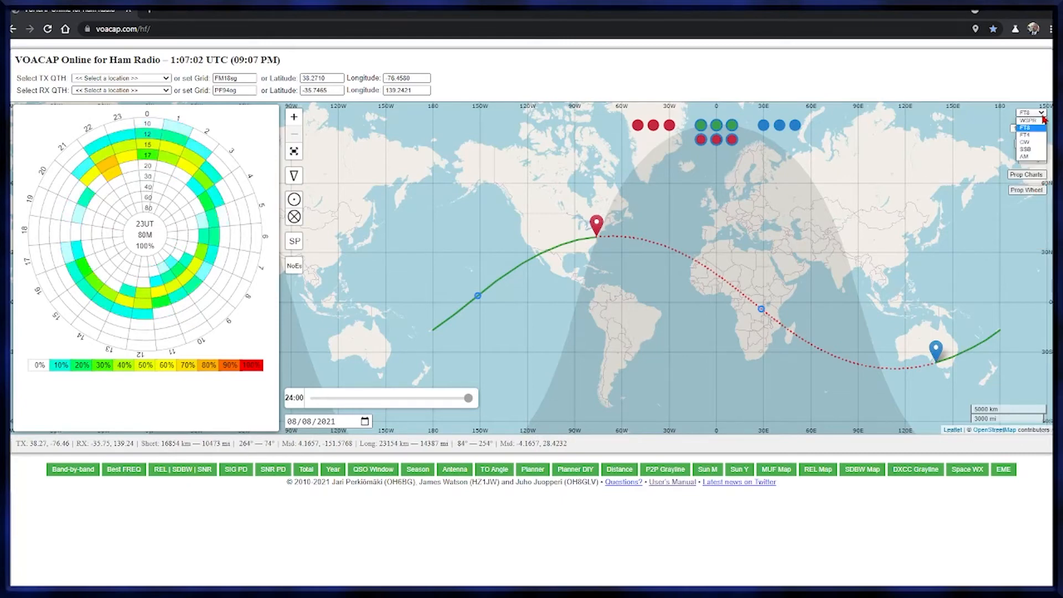
click(1035, 149)
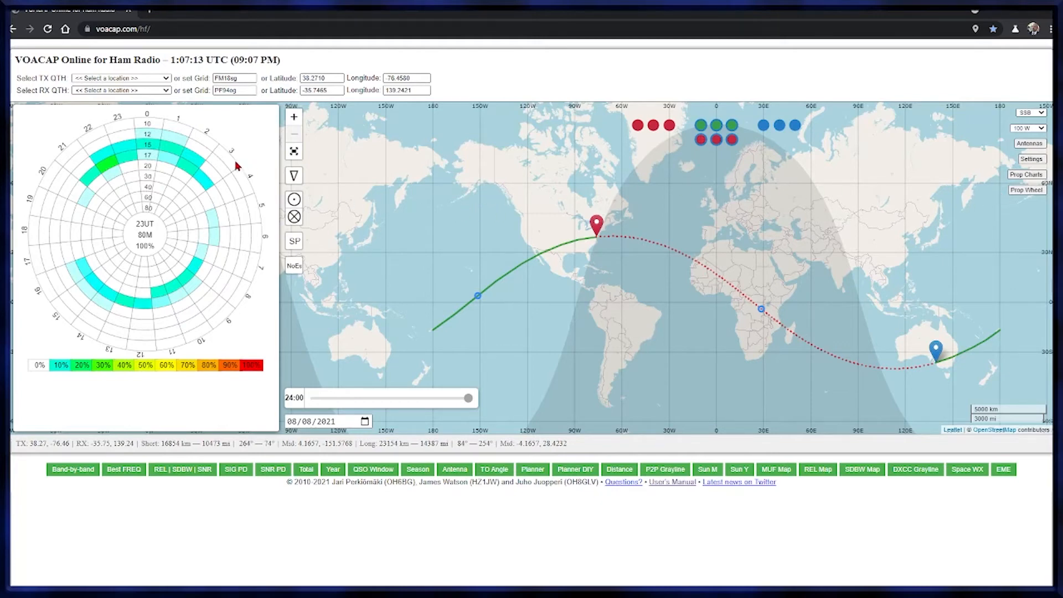
Step: Switch from the propagation wheel to the charts and move the receiver marker to the south-central United States, about 34.60, -91.78
mouse_move(165, 122)
click(1030, 191)
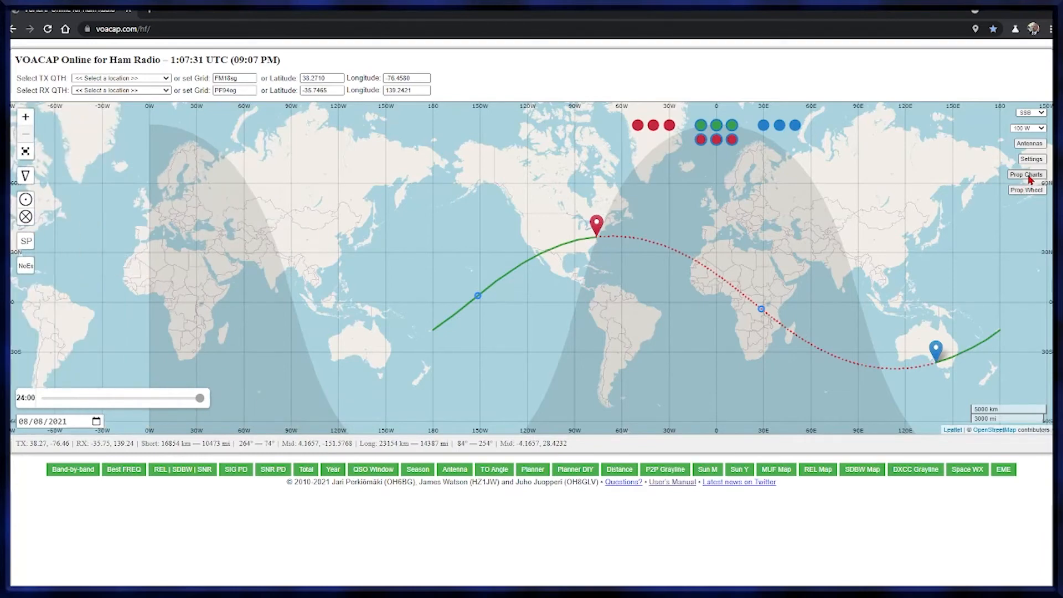
click(1029, 176)
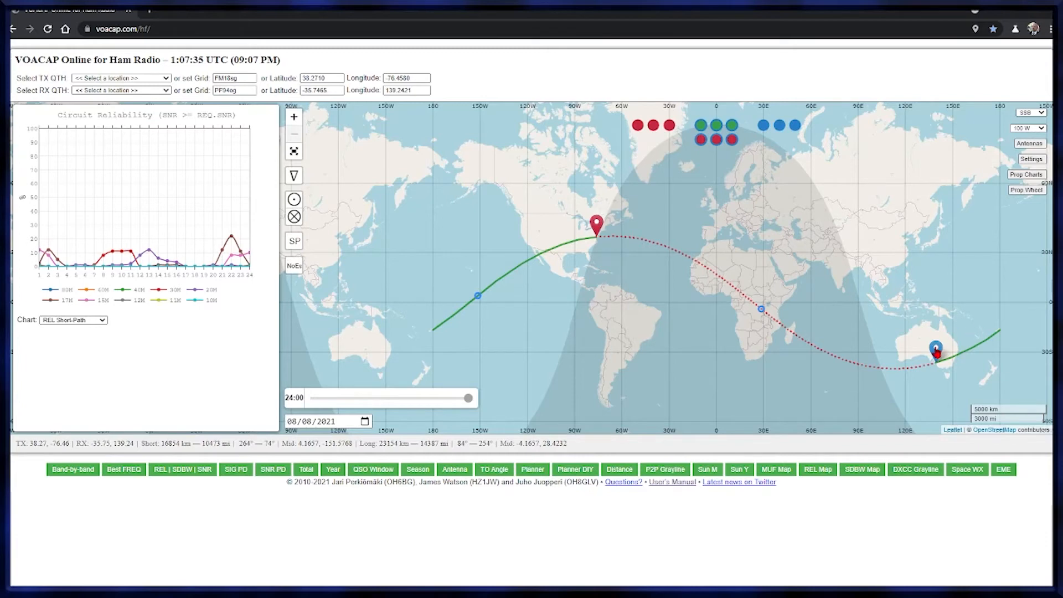
mouse_move(936, 350)
mouse_down()
mouse_move(586, 256)
mouse_move(571, 238)
mouse_up()
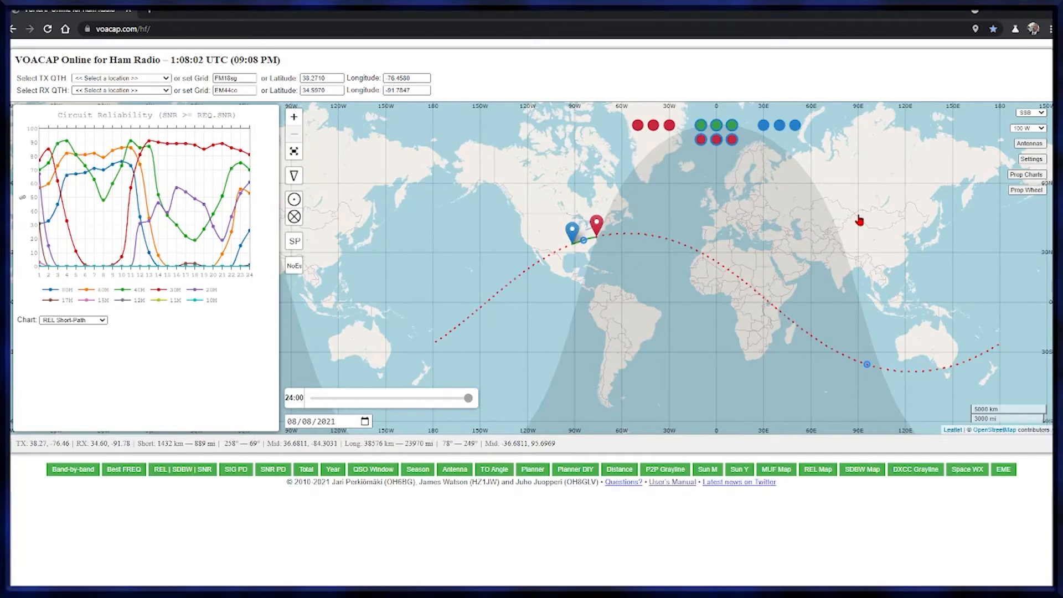
Step: Close the propagation charts, view the propagation wheel for the United States receiver location, and close the wheel
click(1025, 175)
click(1026, 191)
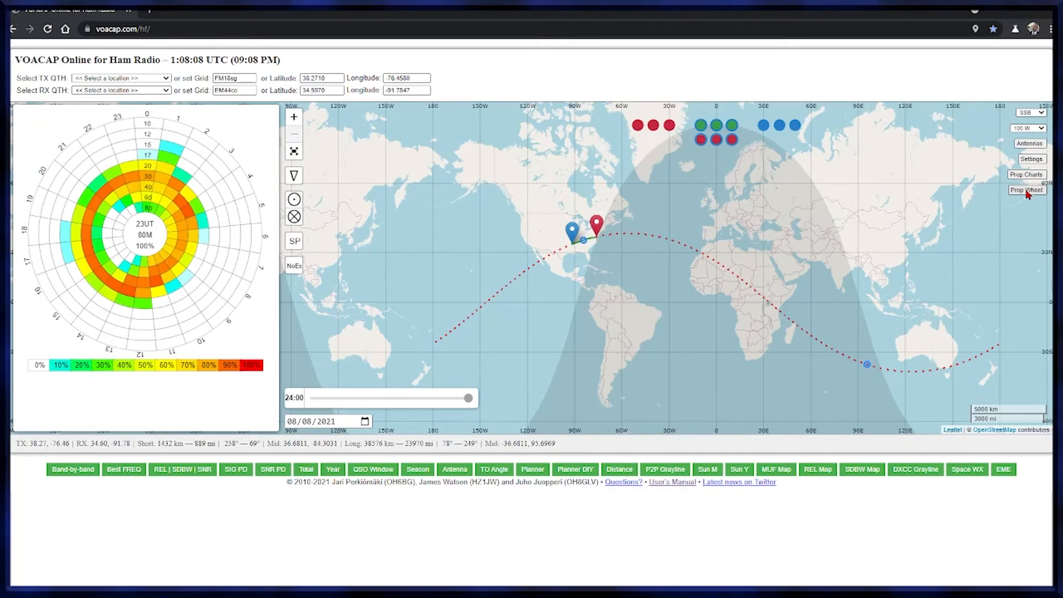
click(1027, 192)
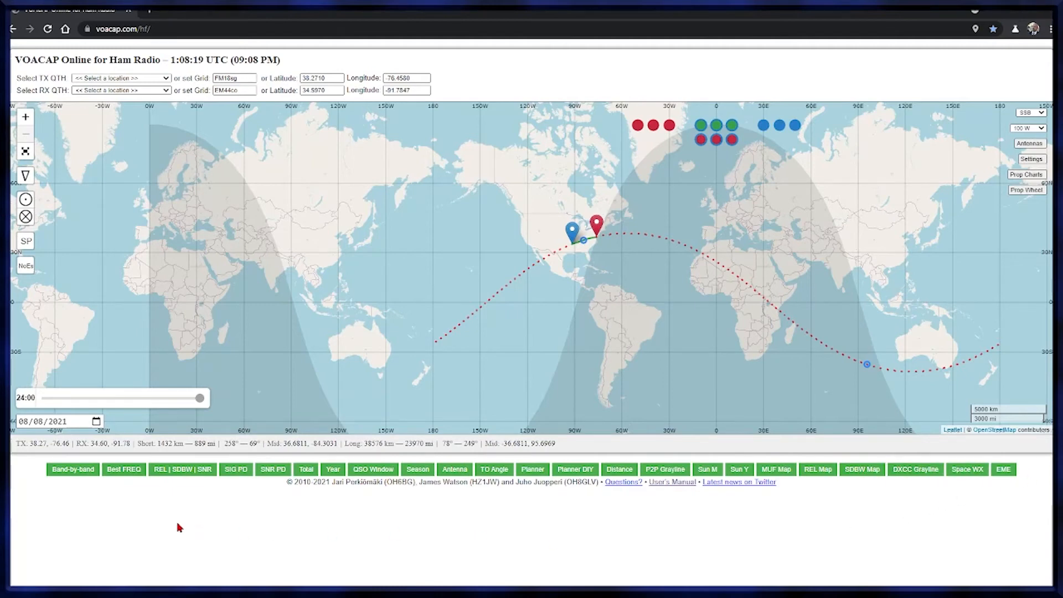
Step: View the reliability, signal power and MUFday charts, and the signal power probability distribution, closing each report window
click(84, 474)
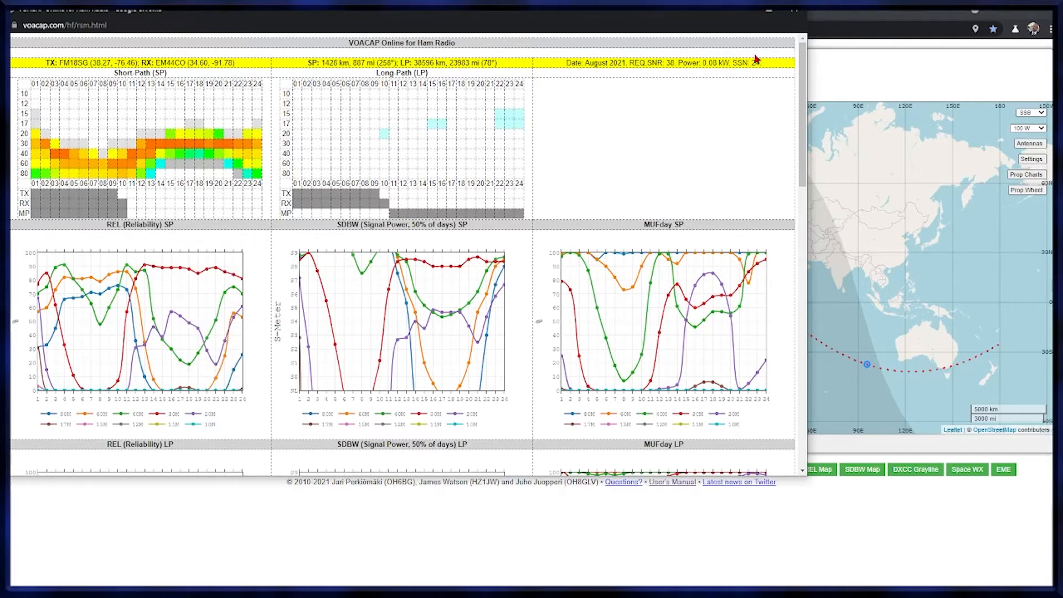
click(798, 14)
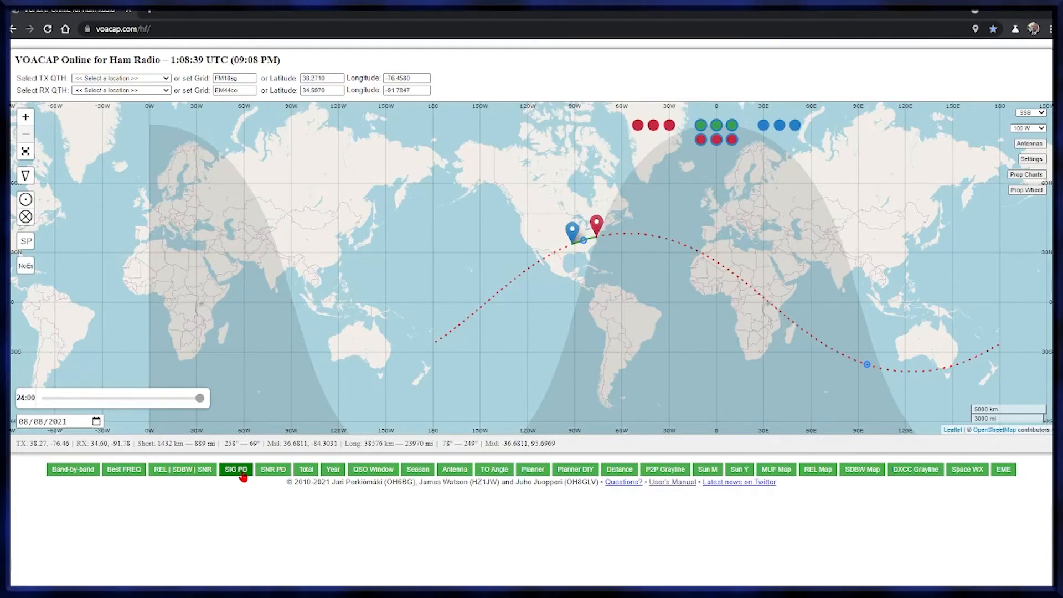
click(236, 469)
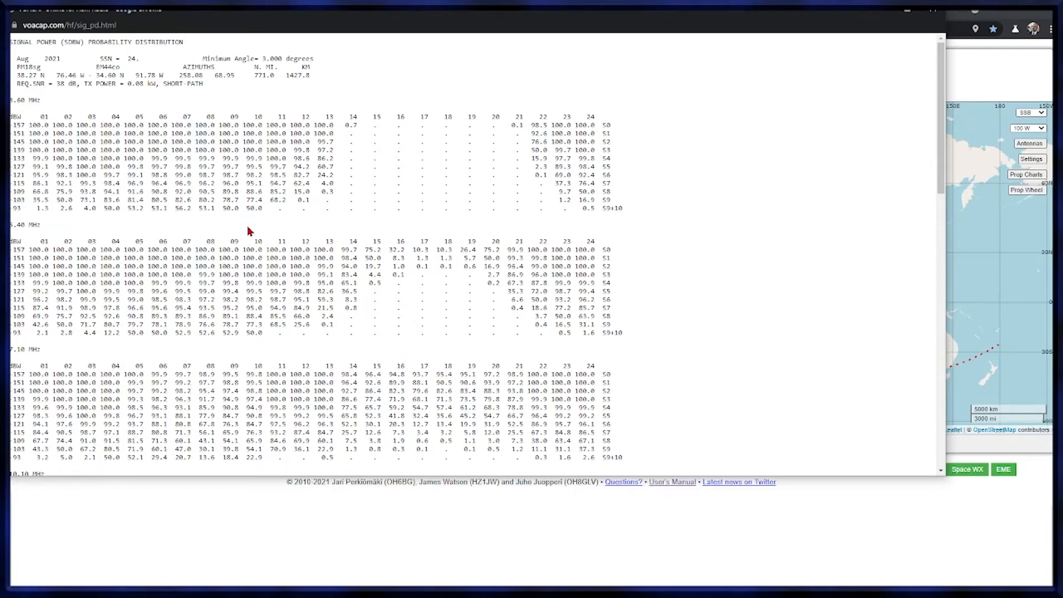
click(933, 9)
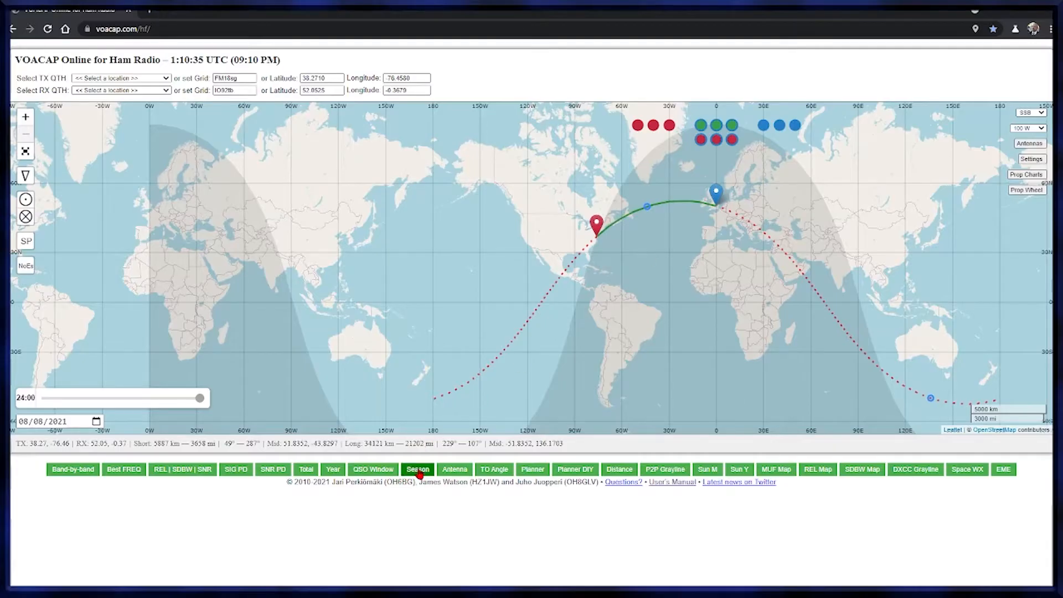
Step: Open the seasonal full-year analysis and examine the best reliability and best frequency by hour tables
click(418, 469)
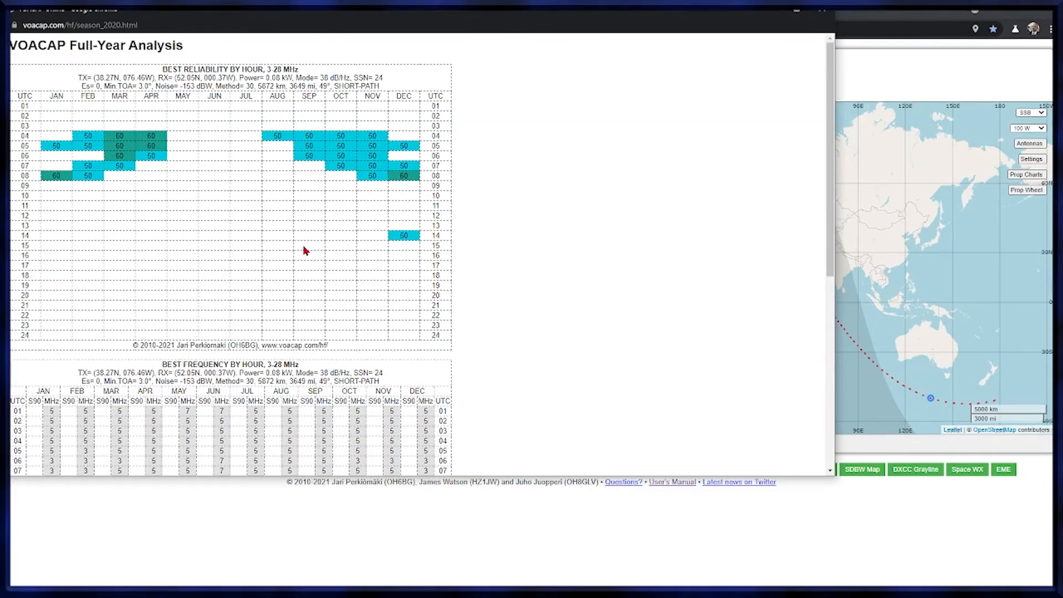
scroll(304, 251, down, 6)
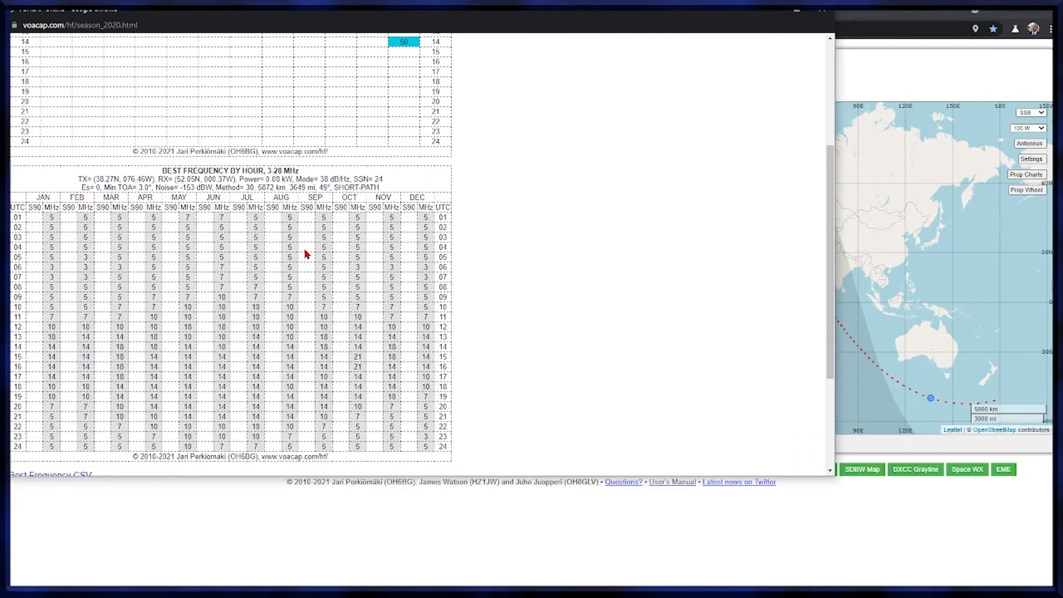
Step: Close the full-year analysis and move the receiver marker to Hawaii, about 19.64, -155.76
scroll(305, 253, up, 10)
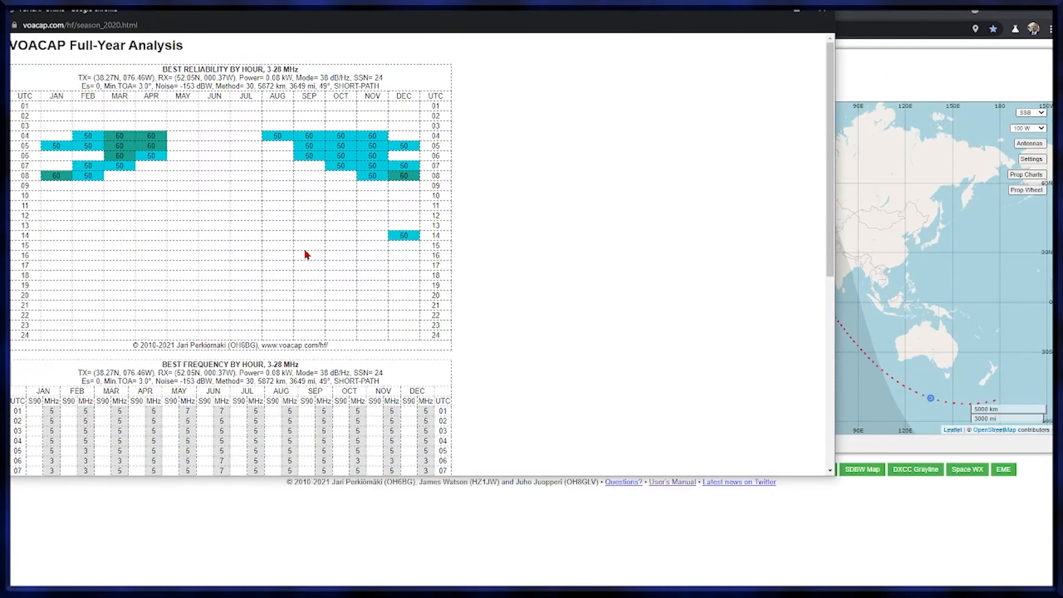
click(823, 14)
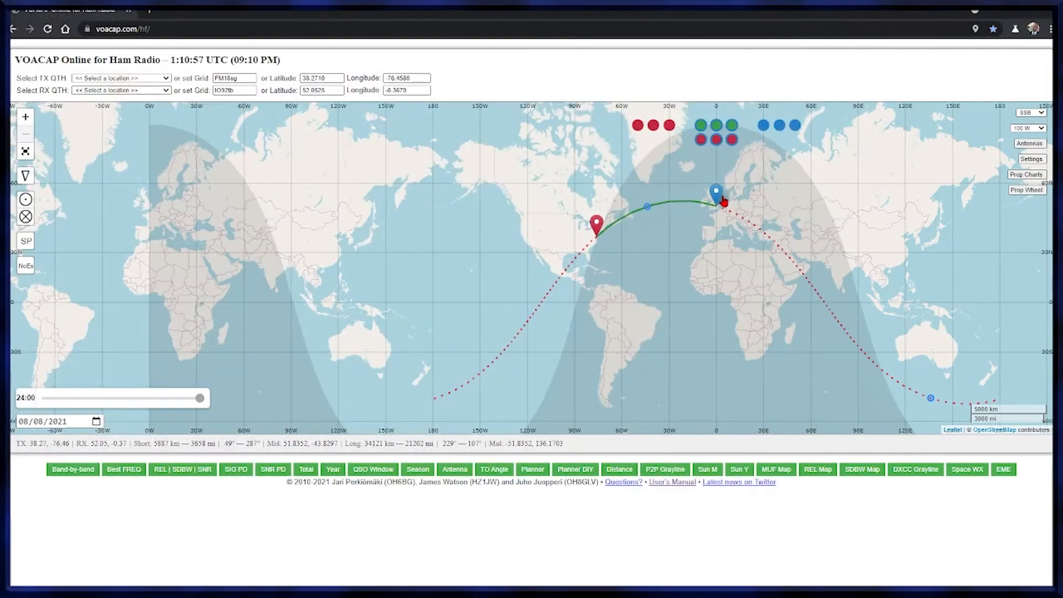
mouse_move(719, 195)
mouse_down()
mouse_move(548, 267)
mouse_move(471, 256)
mouse_up()
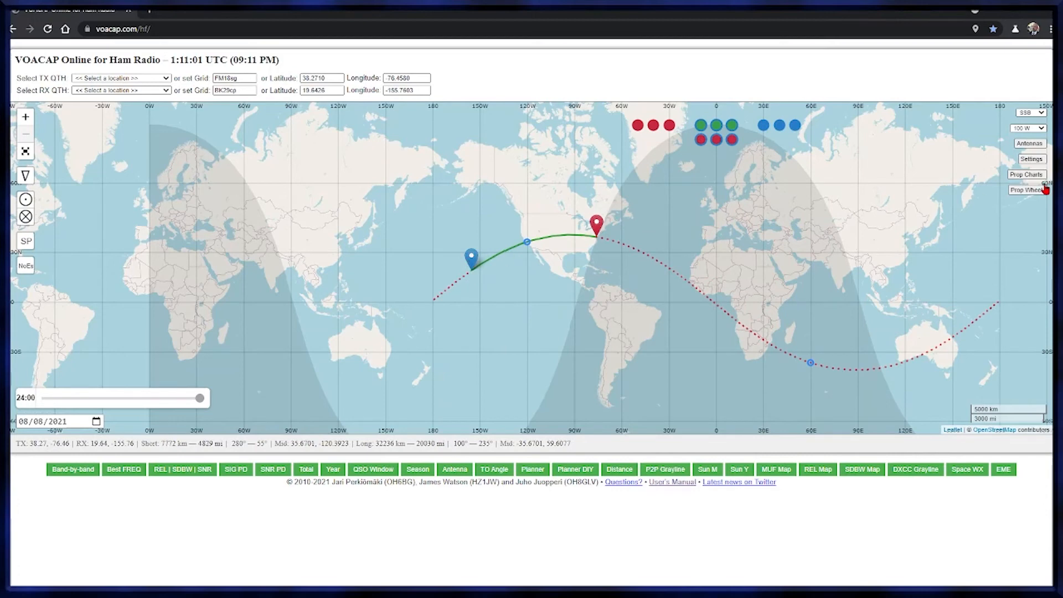
Step: View the seasonal full-year analysis and the point-to-point grayline table for the Hawaii path, closing each report window
click(424, 474)
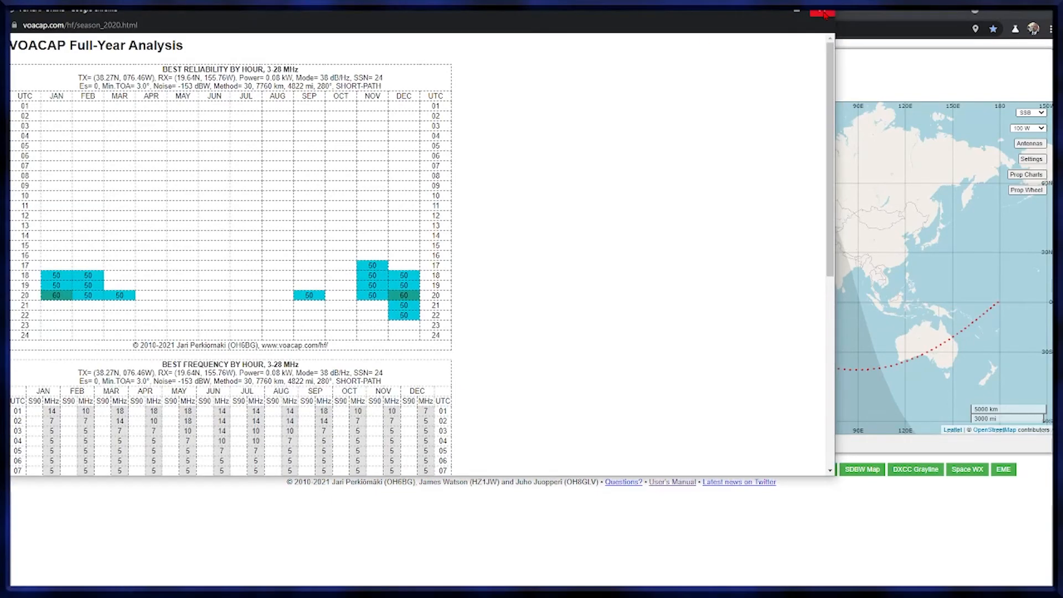
click(824, 13)
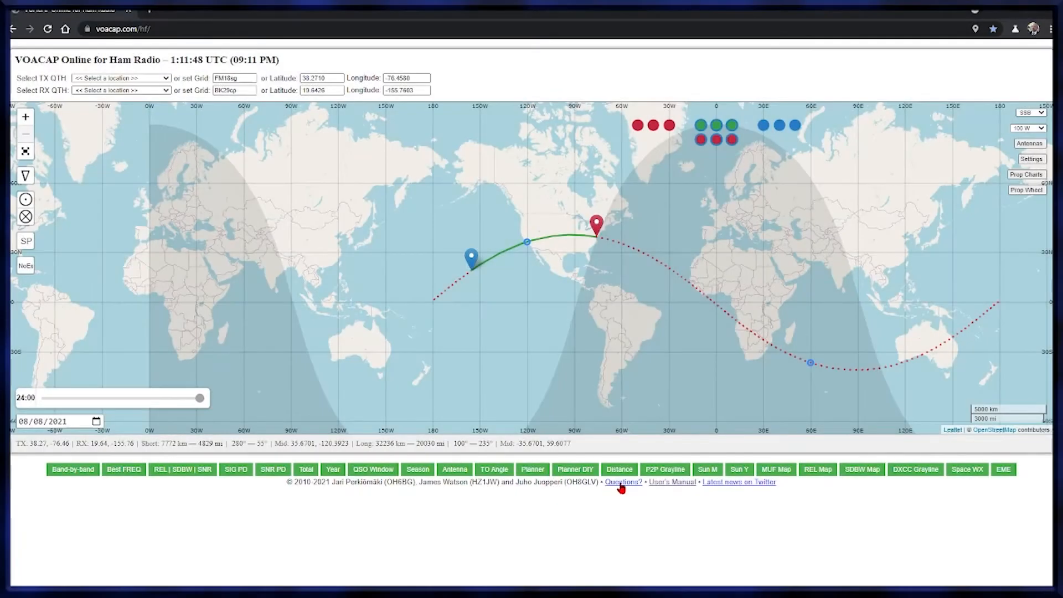
click(673, 474)
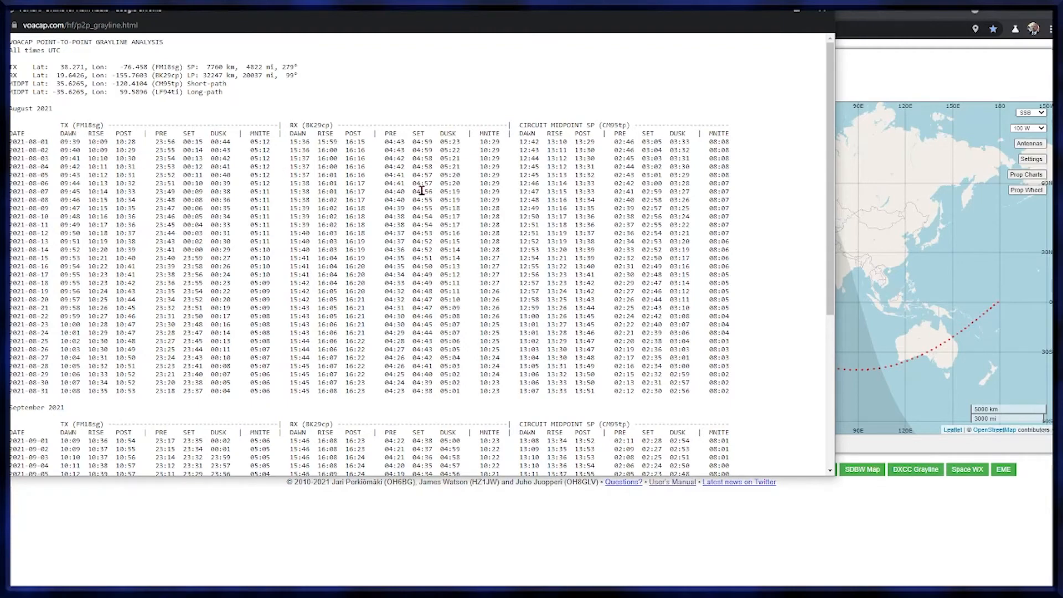
click(822, 12)
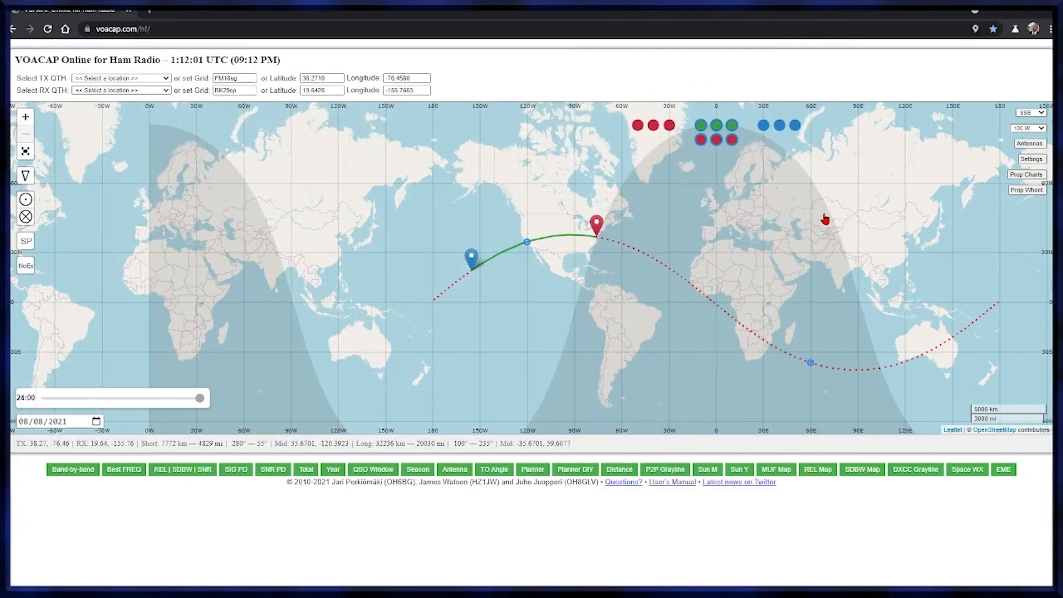
Step: View the 20-metre reliability coverage map, return the page zoom to 100%, and close the map window
click(818, 469)
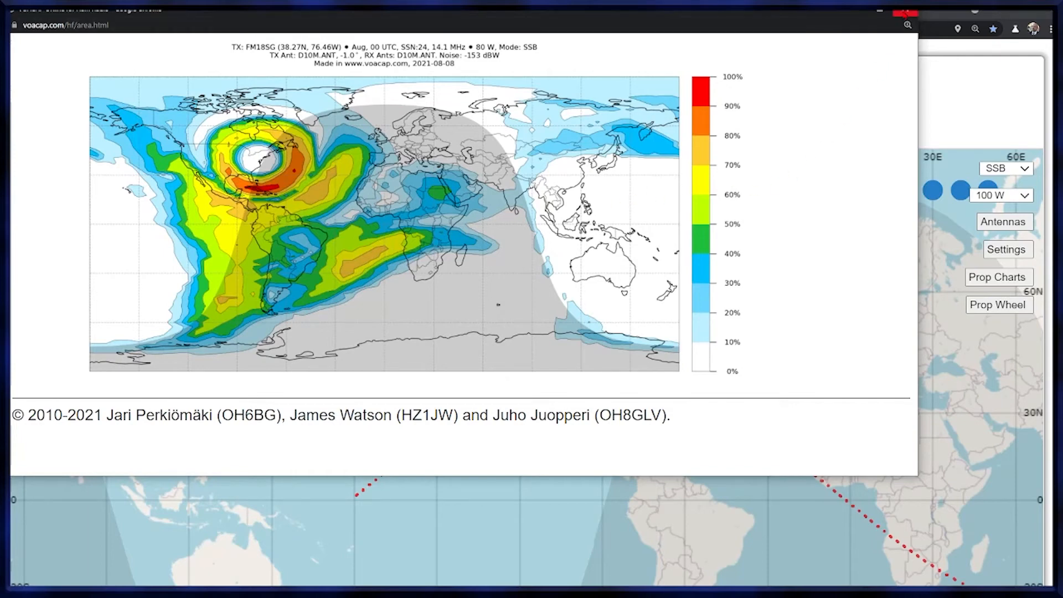
key(ctrl+minus)
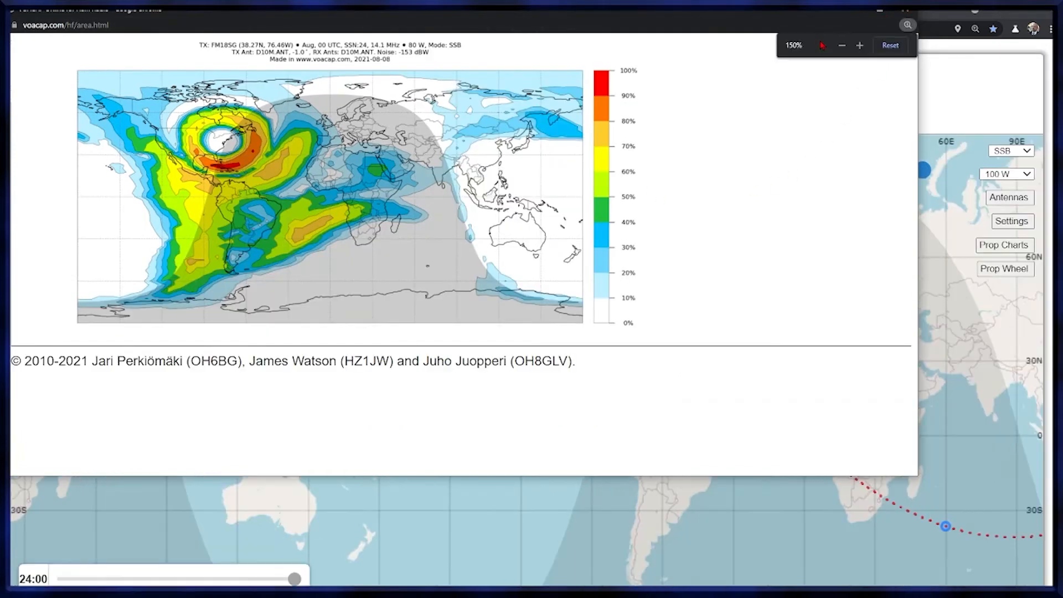
key(ctrl+minus)
key(ctrl+minus)
key(ctrl+minus)
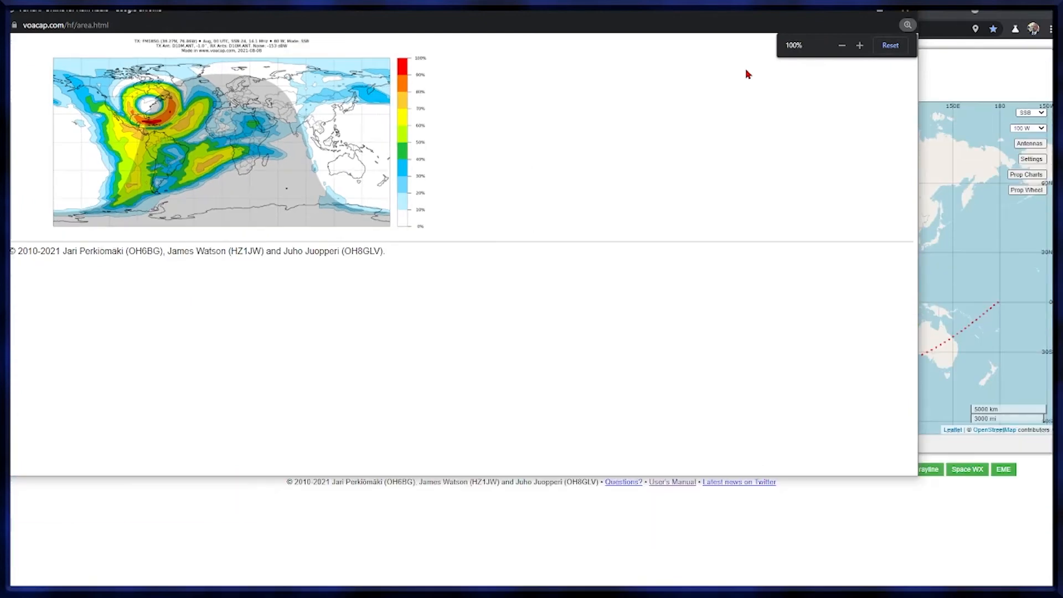
click(908, 15)
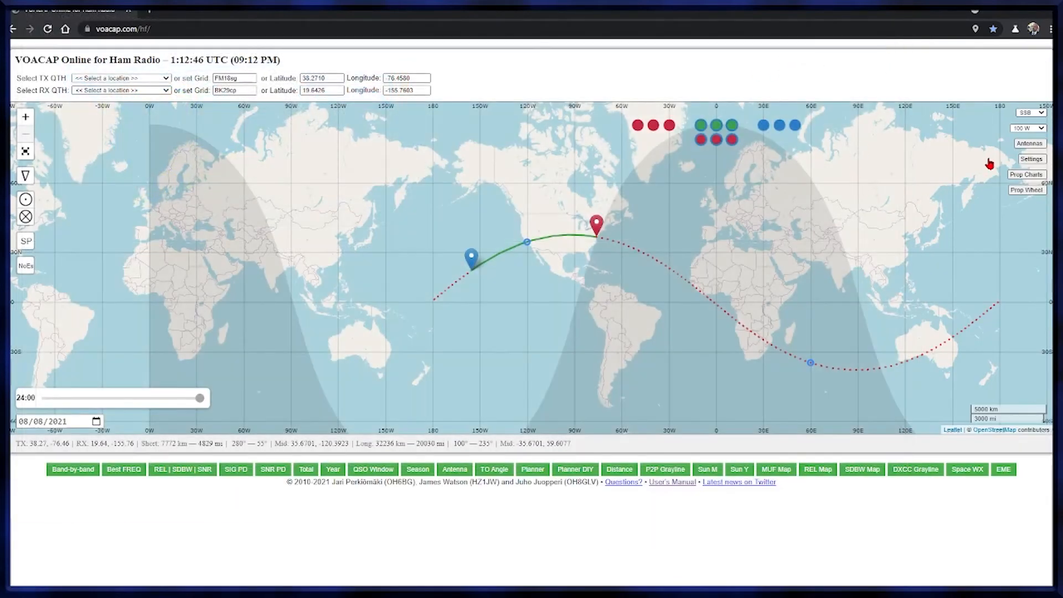
Step: Configure the coverage area map for the 40M (7.1 MHz) band, starting at 22 UTC with a range of 8 hours, and close the settings
click(1030, 160)
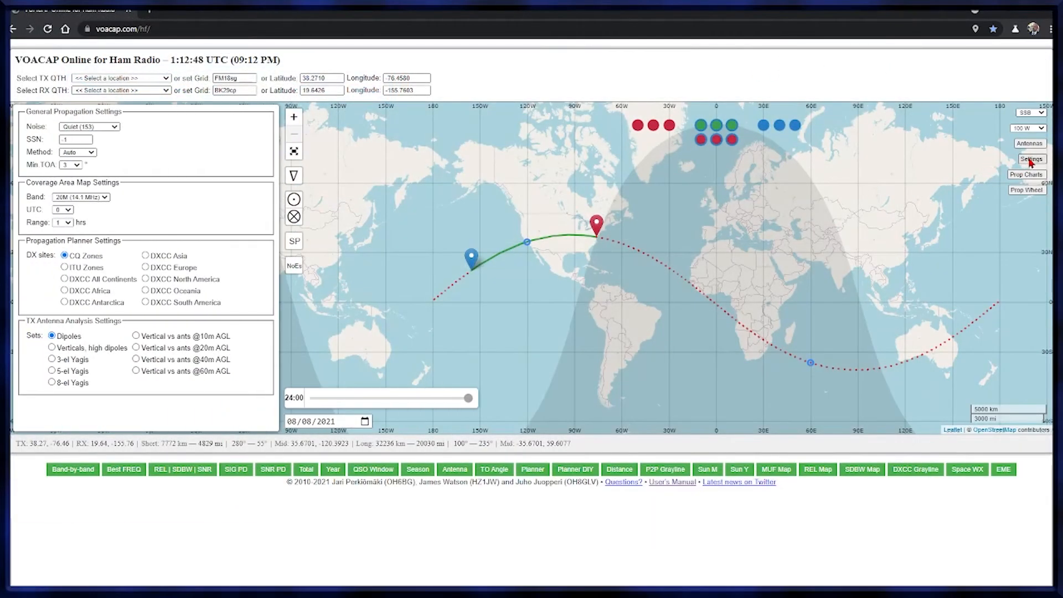
click(85, 198)
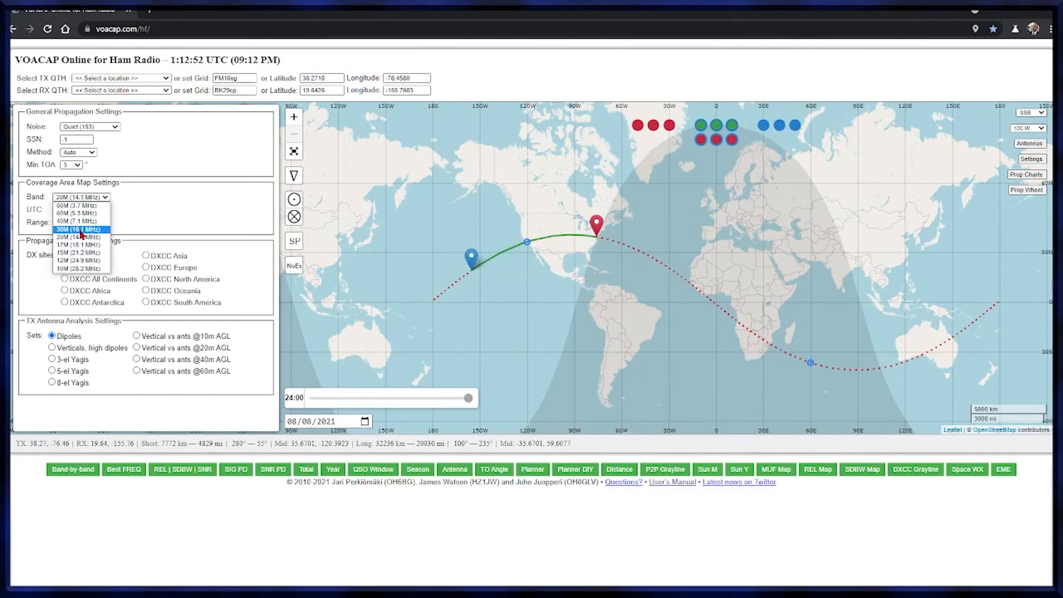
click(80, 221)
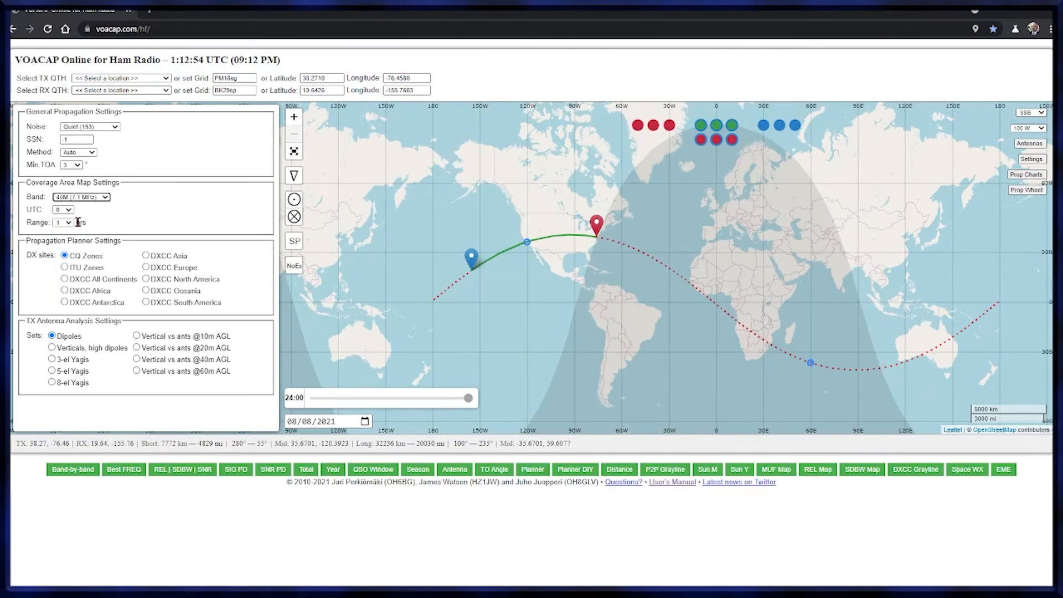
click(70, 210)
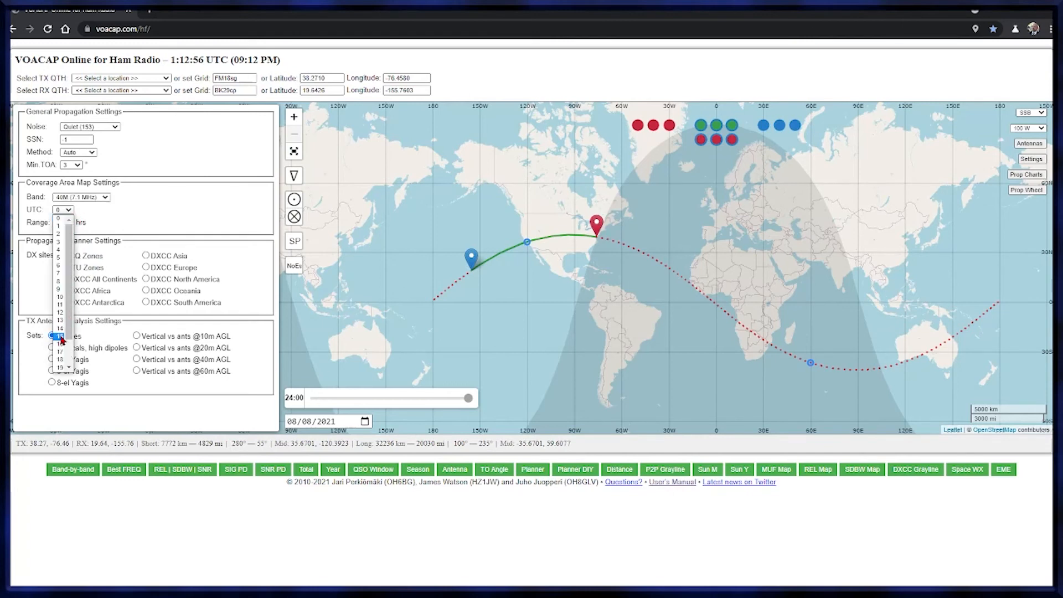
scroll(63, 353, down, 2)
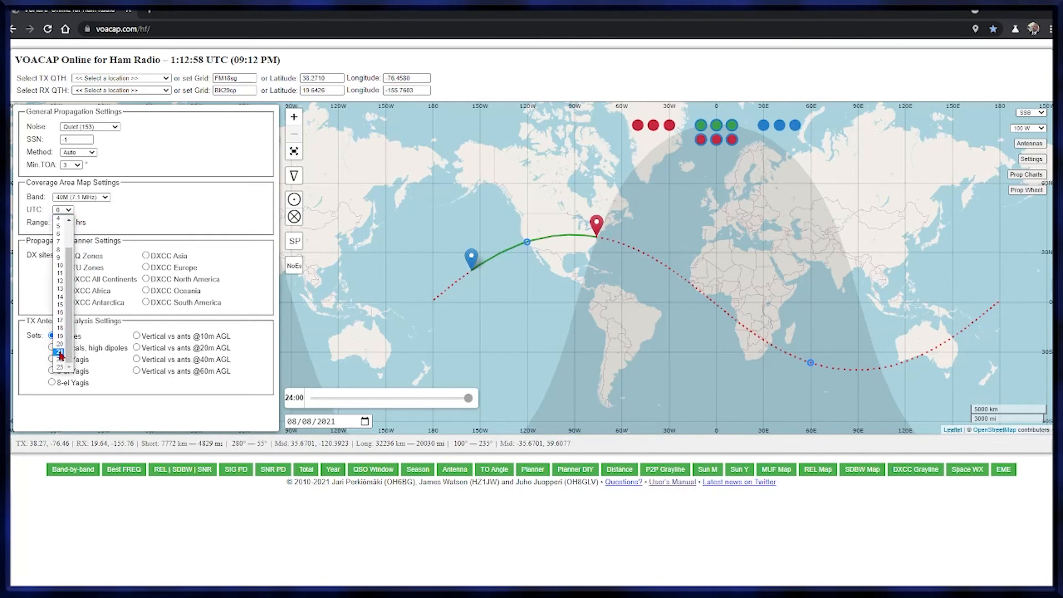
click(60, 359)
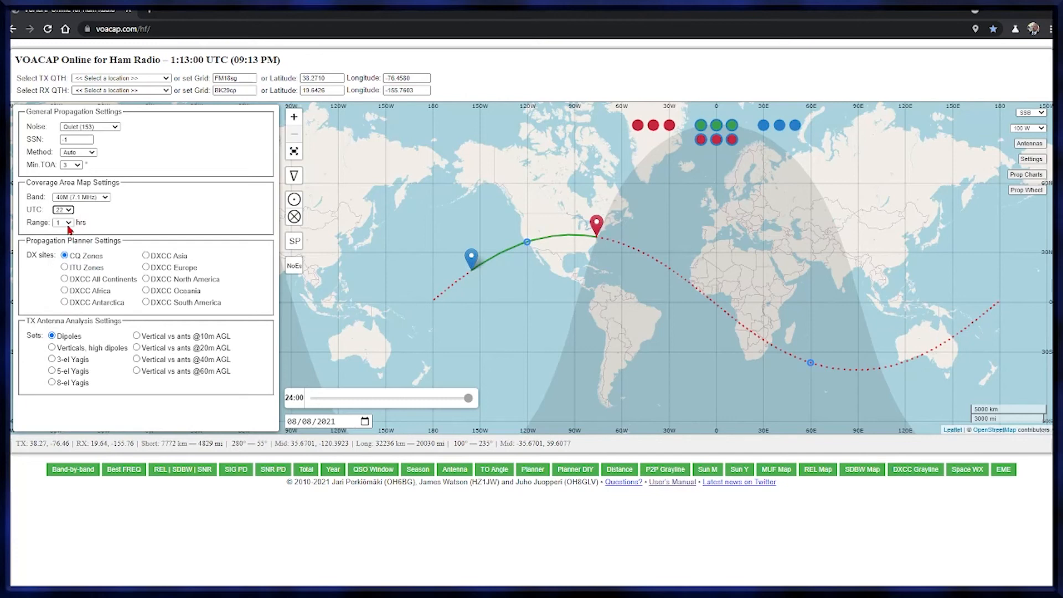
click(64, 222)
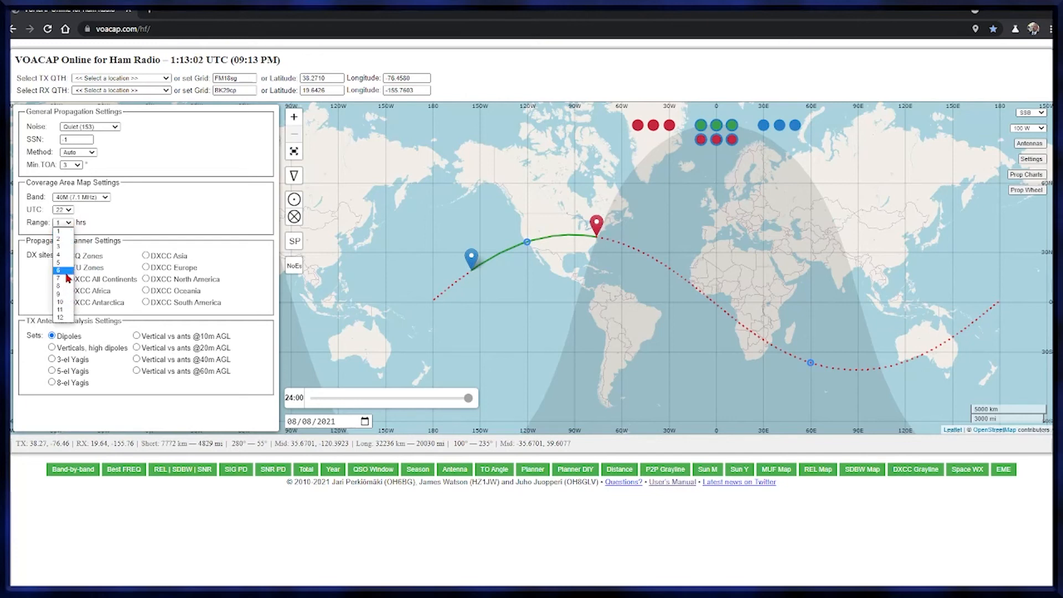
click(65, 270)
click(67, 223)
click(66, 289)
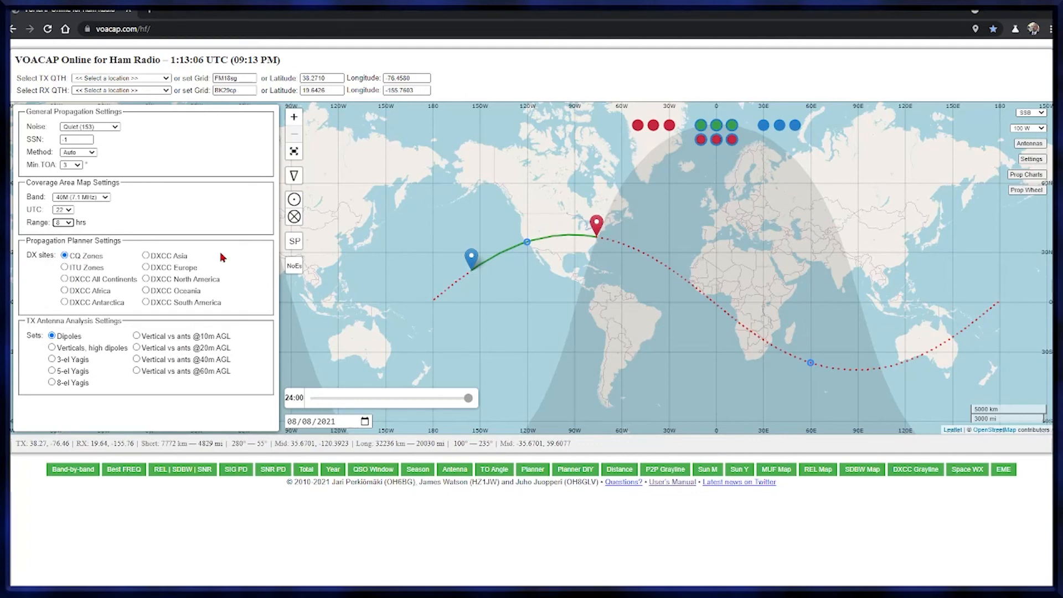
click(1032, 161)
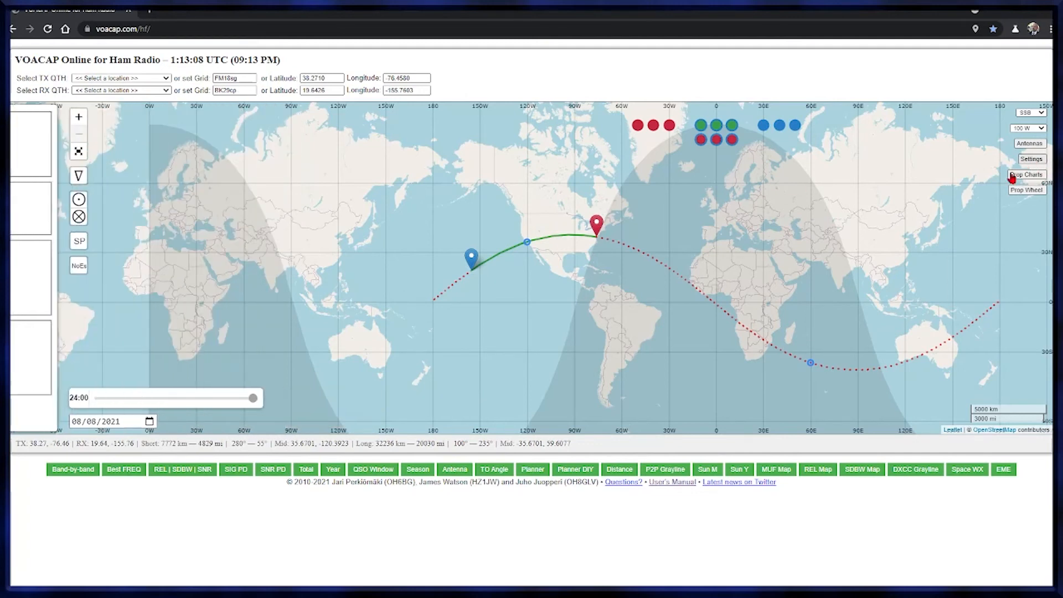
Step: Generate the 40-metre reliability coverage maps and examine the hourly maps from 22 through 05 UTC
click(818, 471)
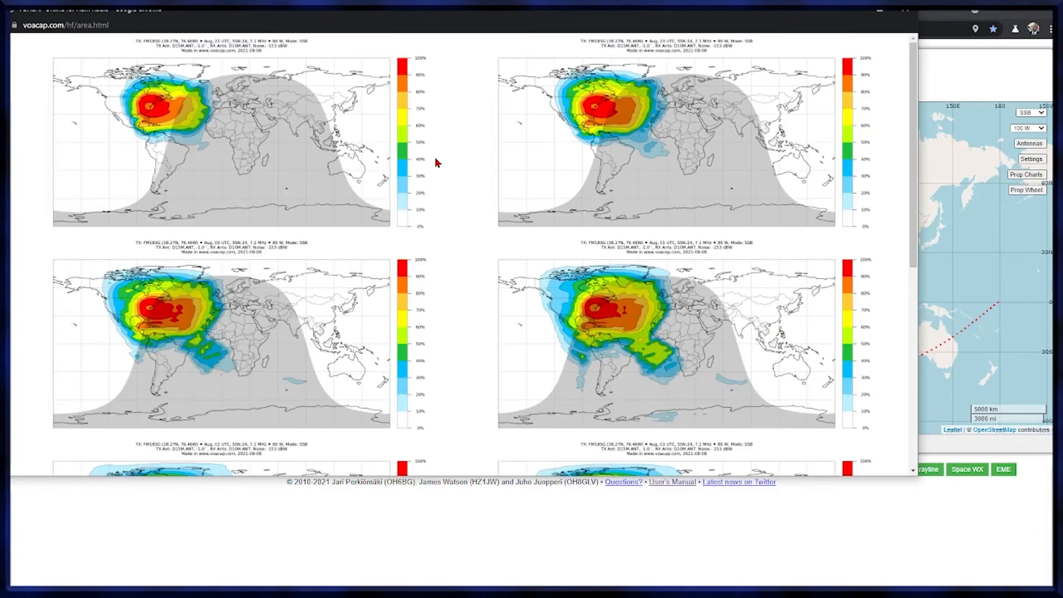
key(ctrl+plus)
key(ctrl+plus)
key(ctrl+plus)
key(ctrl+plus)
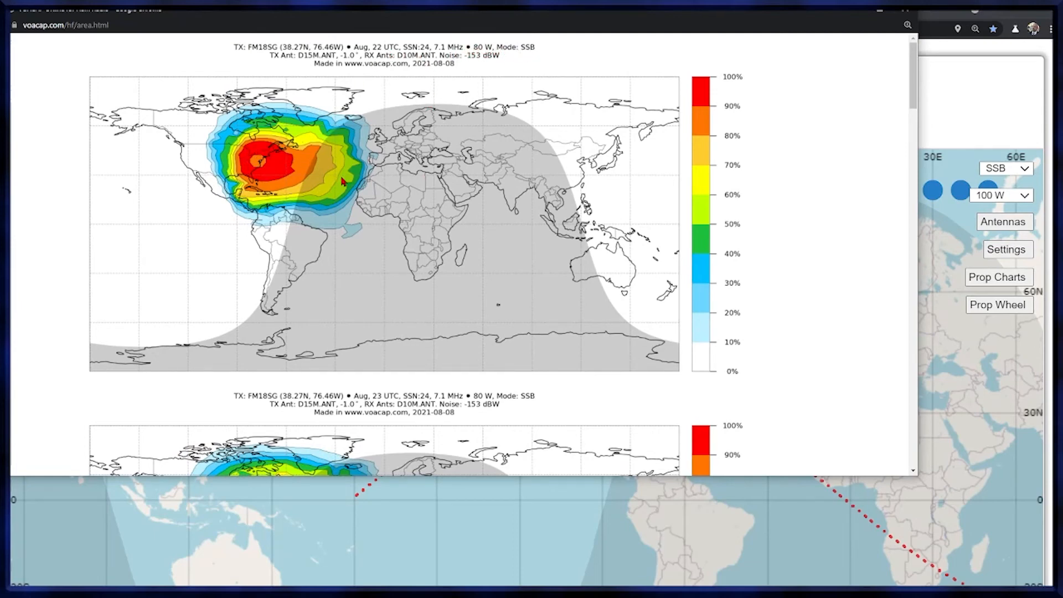
scroll(407, 224, down, 4)
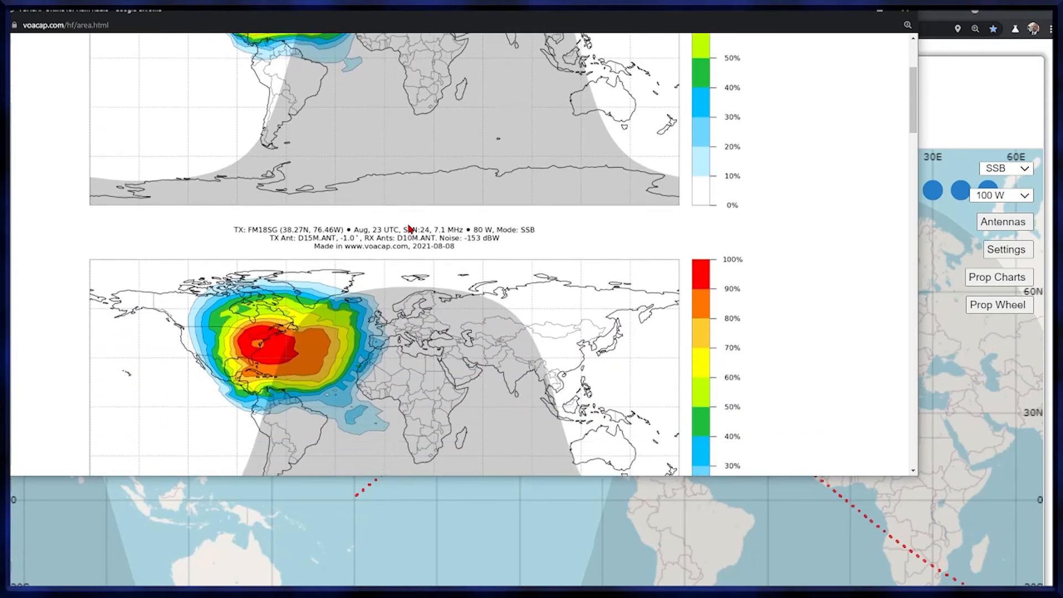
scroll(408, 227, down, 1)
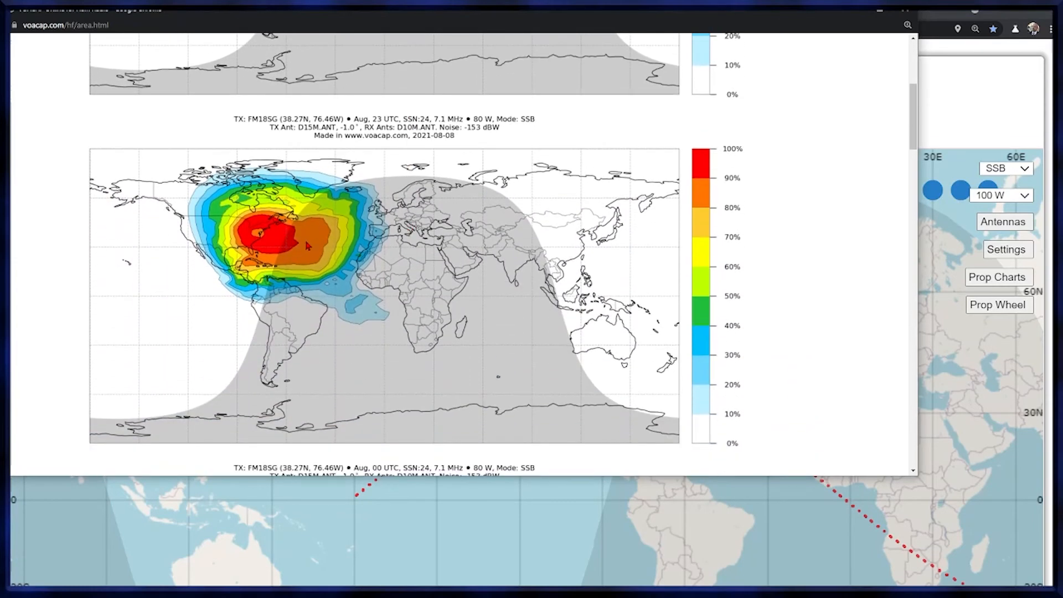
scroll(319, 246, down, 6)
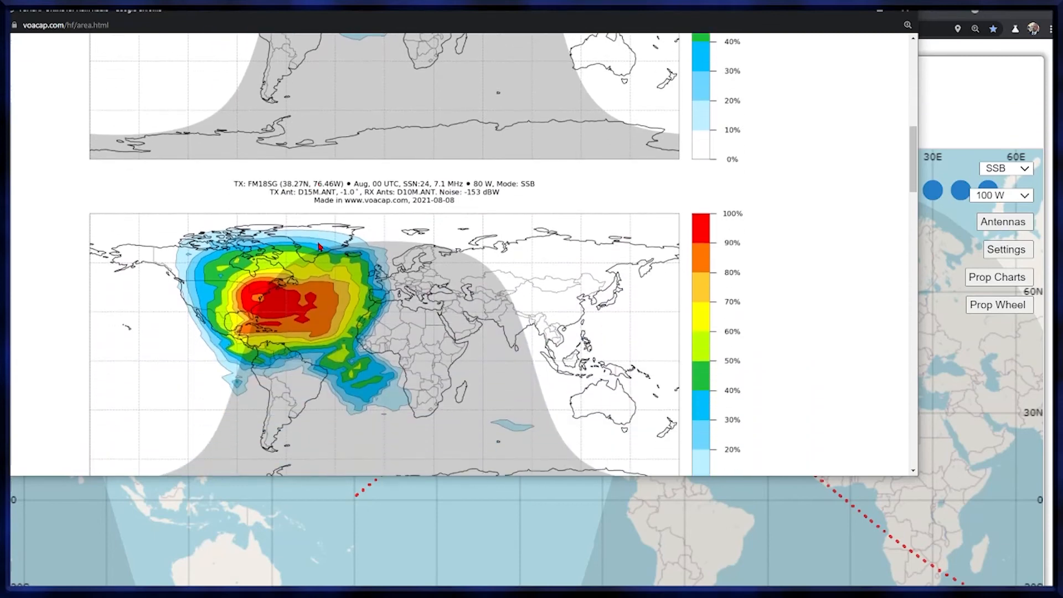
scroll(380, 244, down, 7)
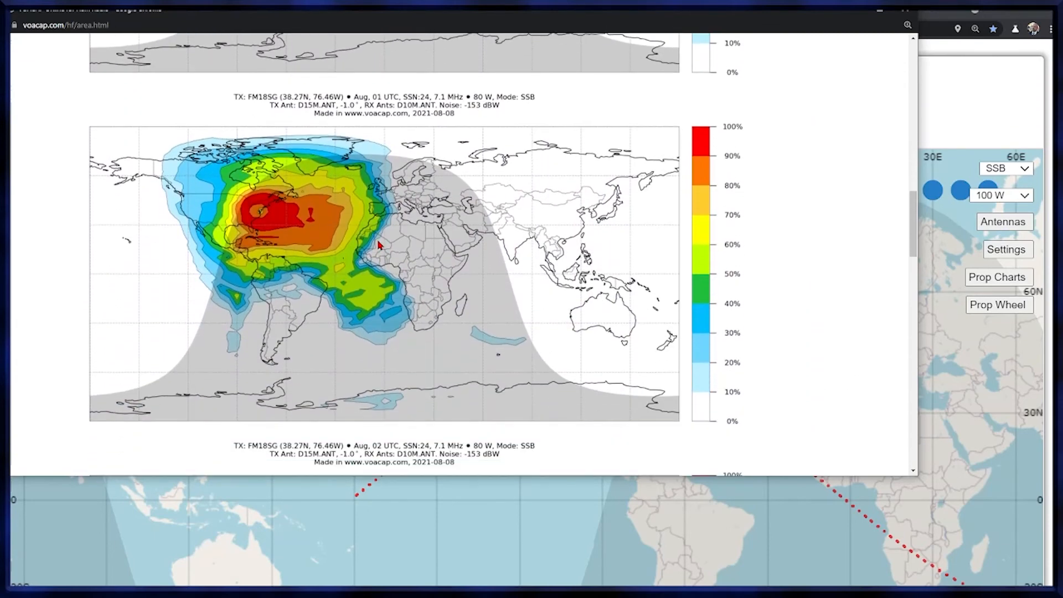
scroll(380, 244, down, 6)
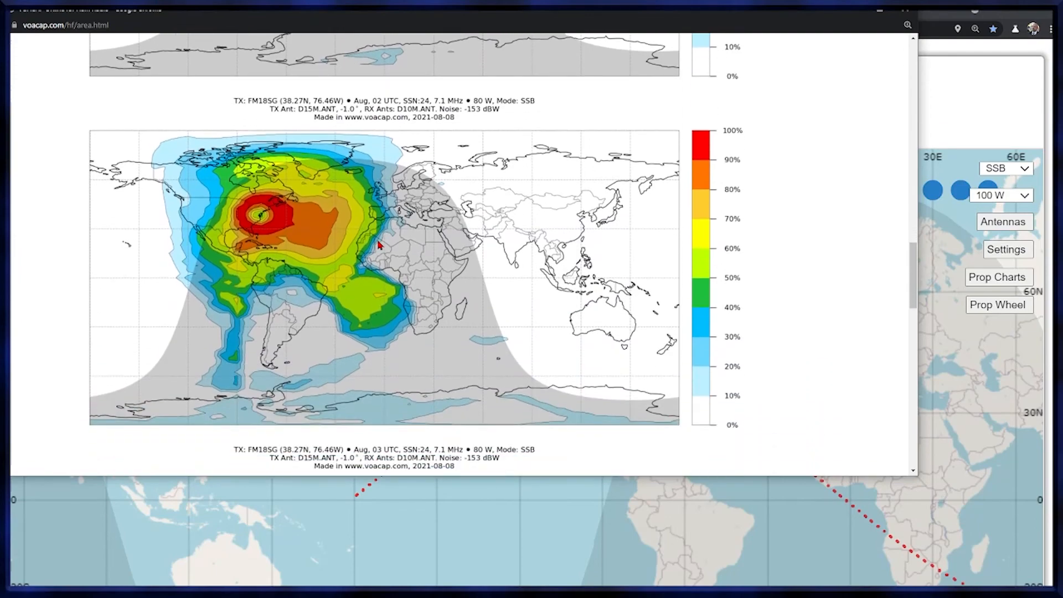
scroll(380, 244, down, 9)
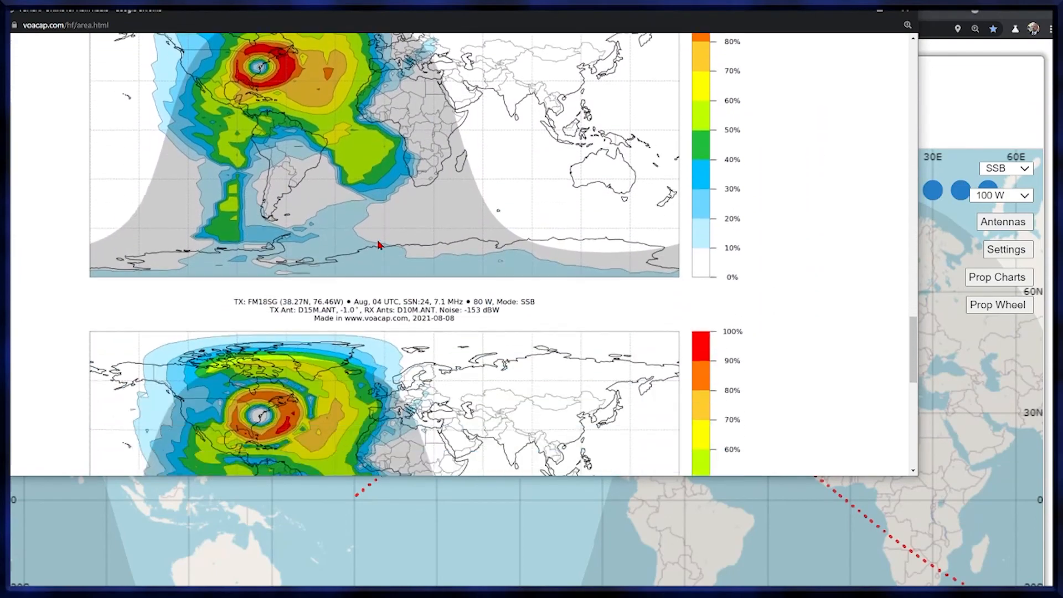
scroll(380, 244, down, 6)
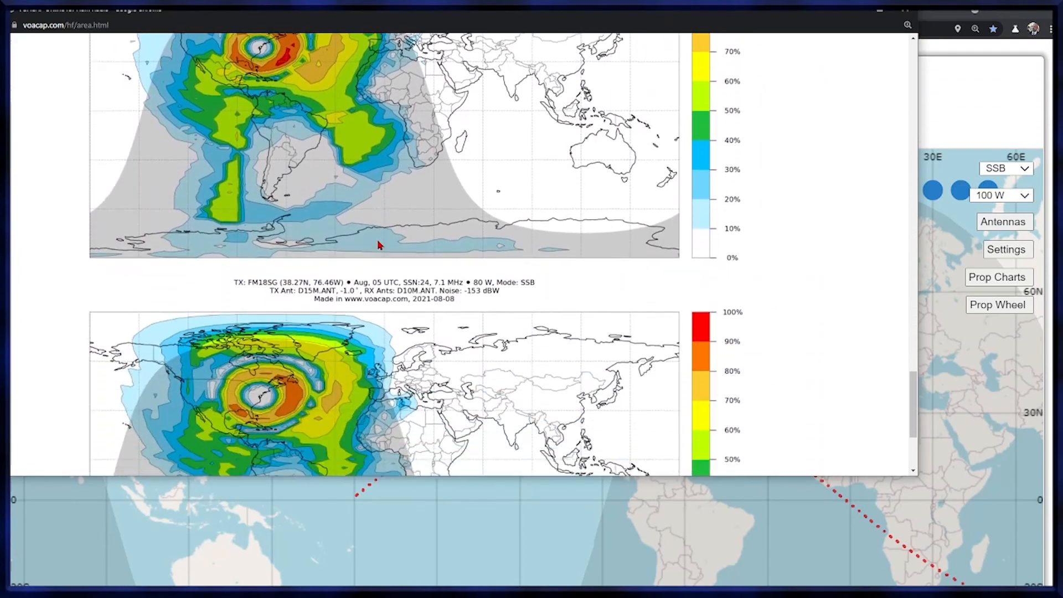
scroll(380, 244, down, 1)
scroll(380, 244, down, 2)
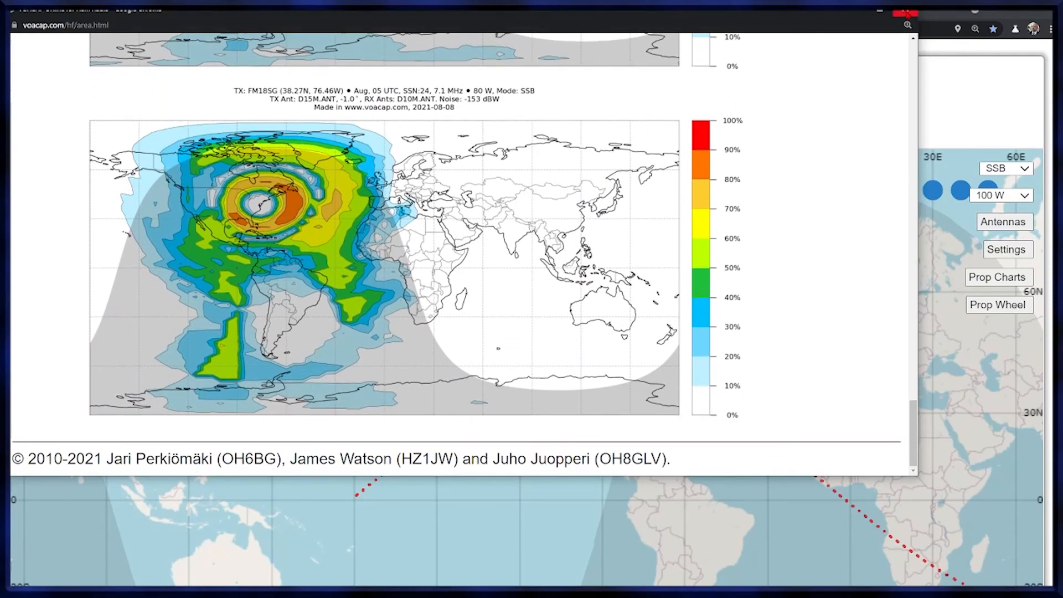
Step: Close the reliability coverage maps and return the main page zoom to 100%
click(906, 11)
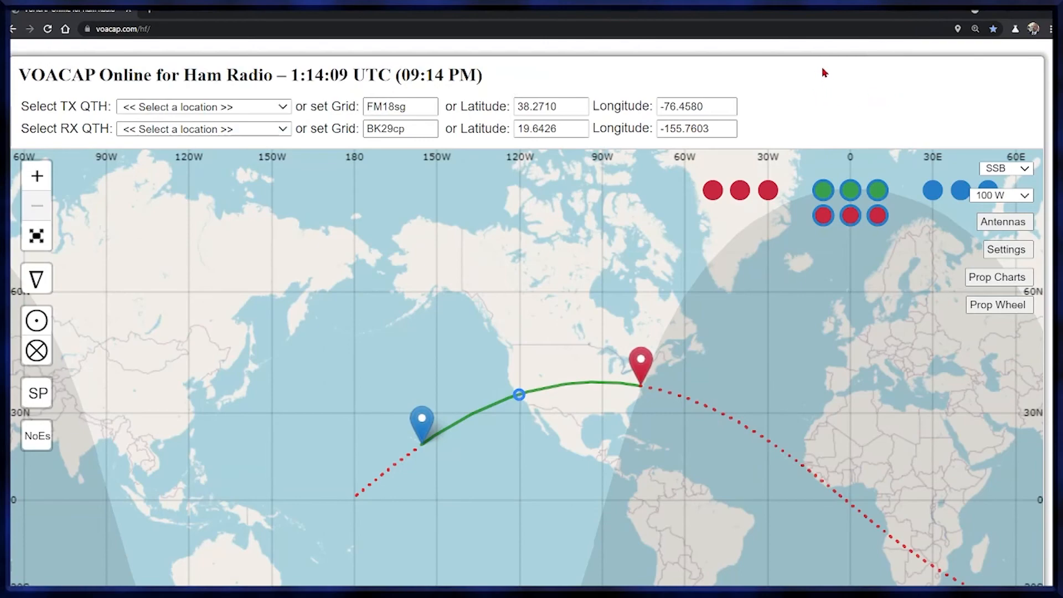
key(ctrl+minus)
key(ctrl+minus)
key(ctrl+minus)
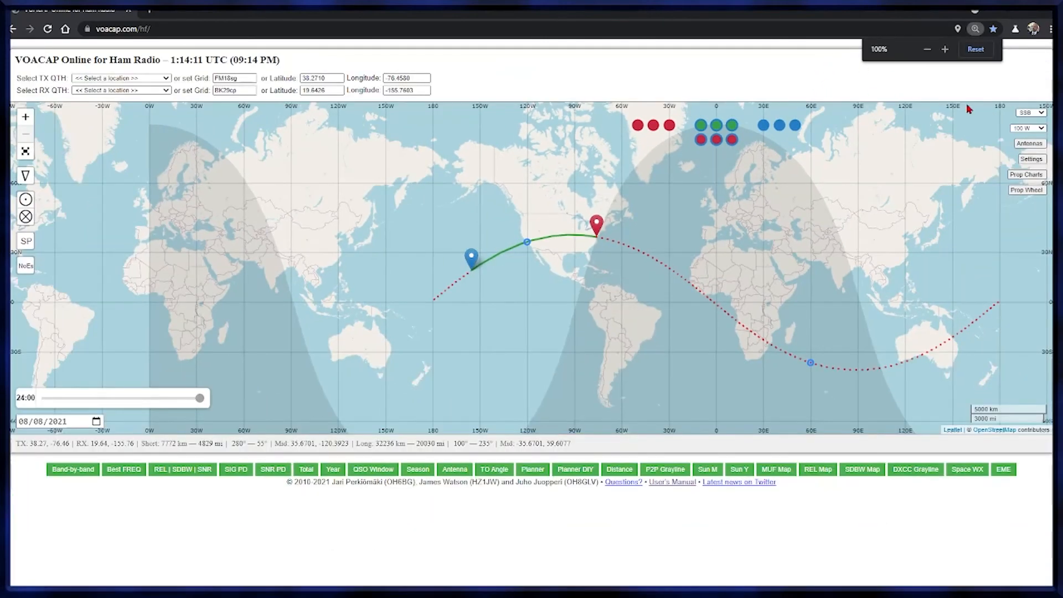
Step: Set the coverage area maps to start at 16 UTC with a range of 8 hours
click(1030, 159)
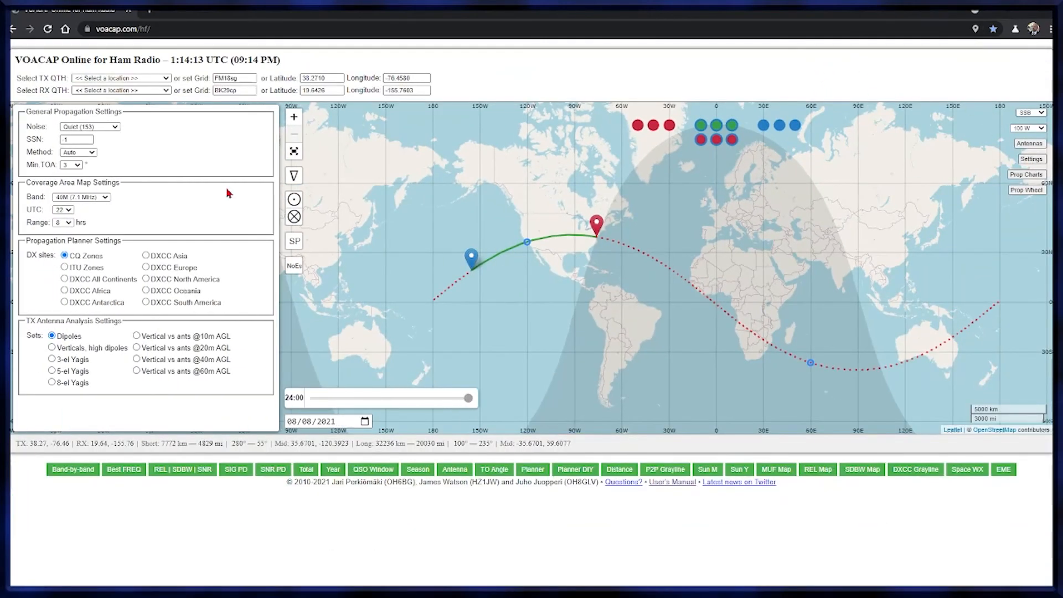
click(66, 210)
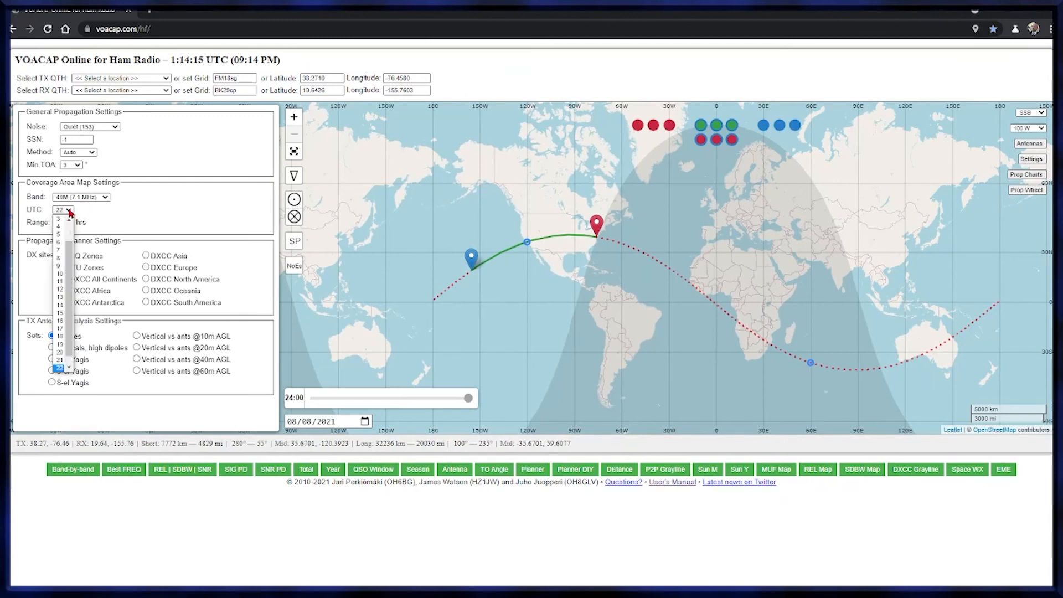
click(60, 323)
click(67, 223)
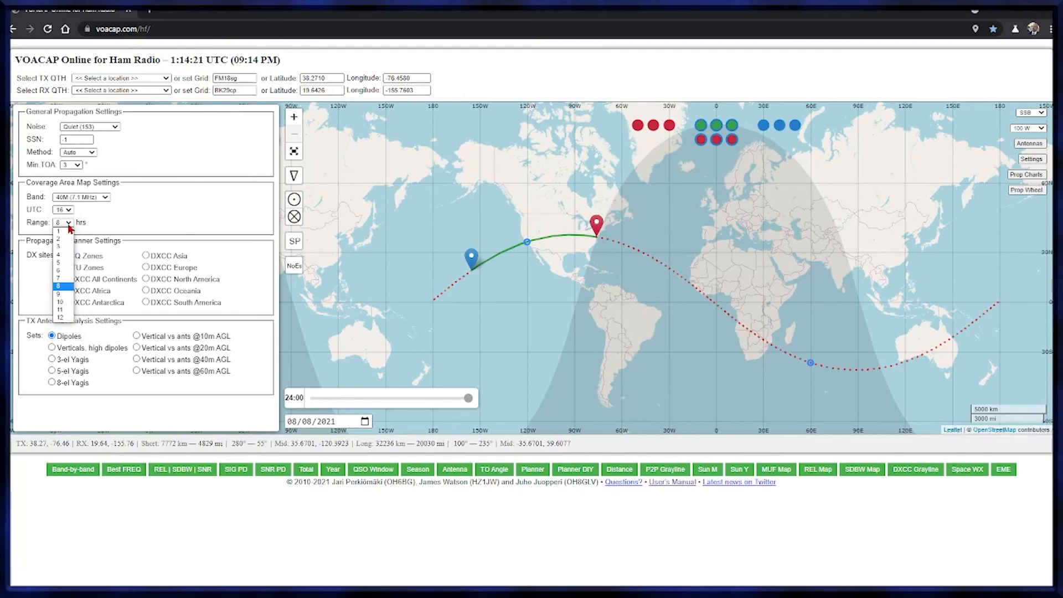
click(69, 224)
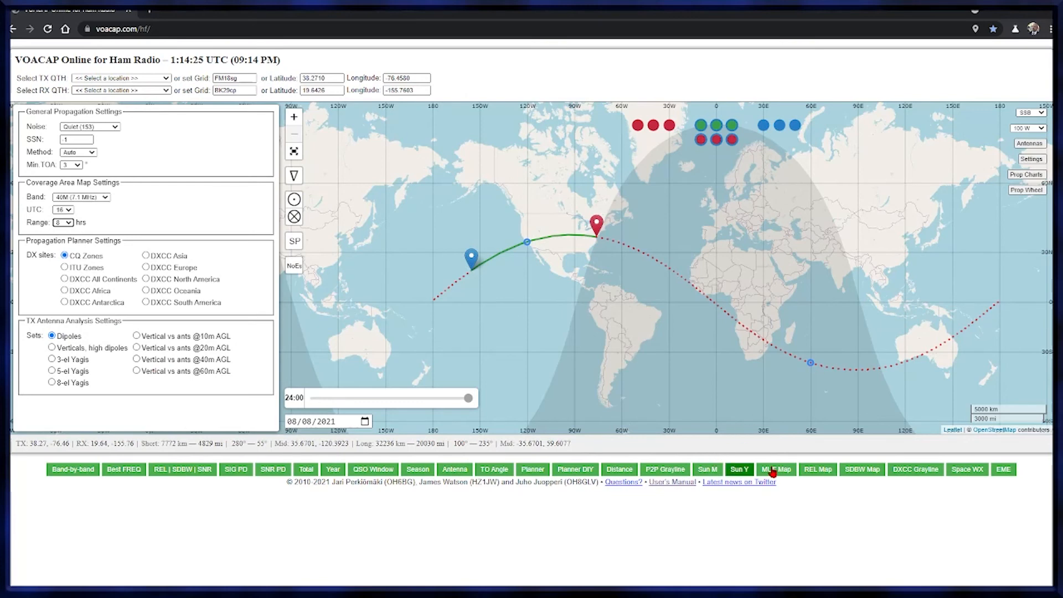
Step: Generate the 40-metre reliability coverage maps and examine the hourly maps from 16 through 23 UTC
click(818, 469)
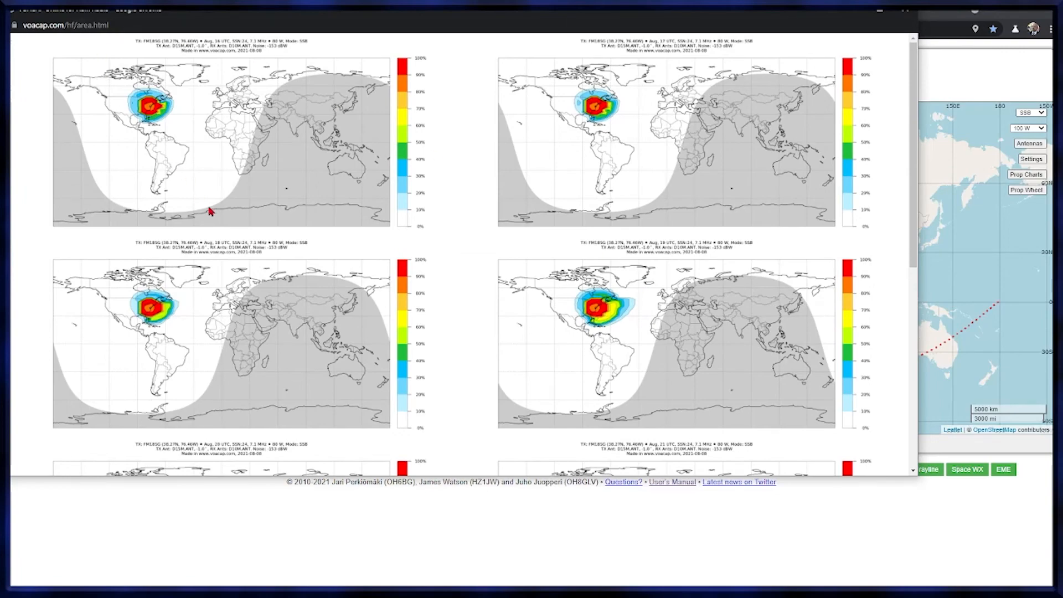
scroll(221, 221, up, 5)
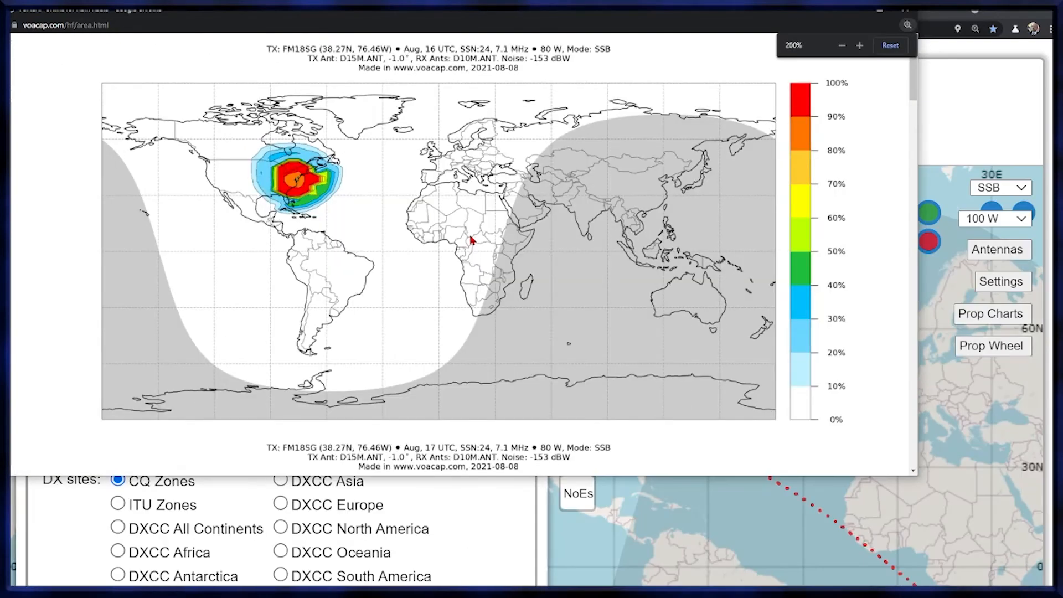
scroll(471, 240, down, 10)
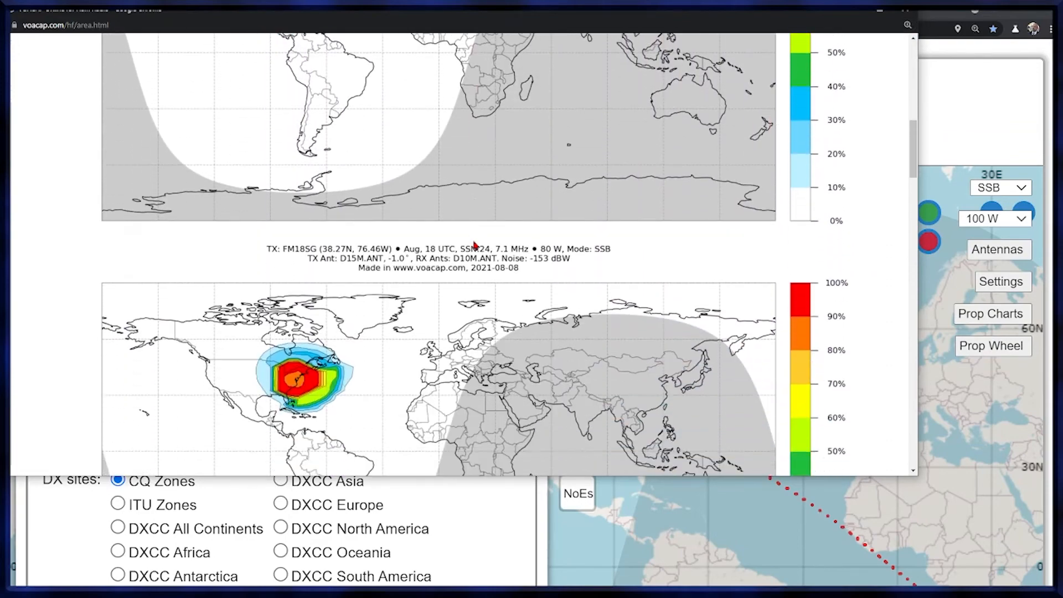
scroll(473, 244, down, 15)
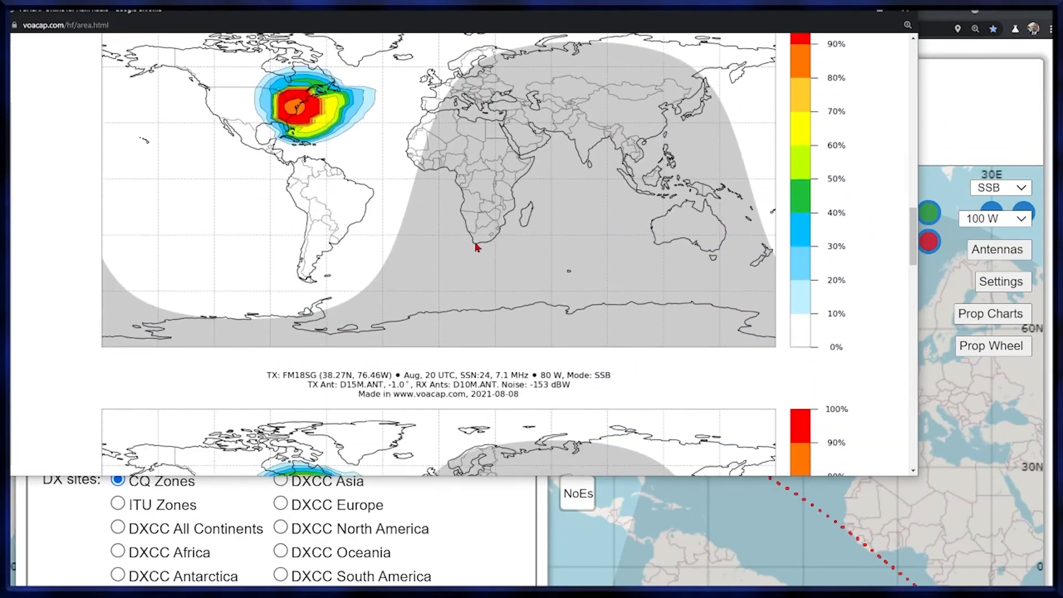
scroll(476, 247, down, 10)
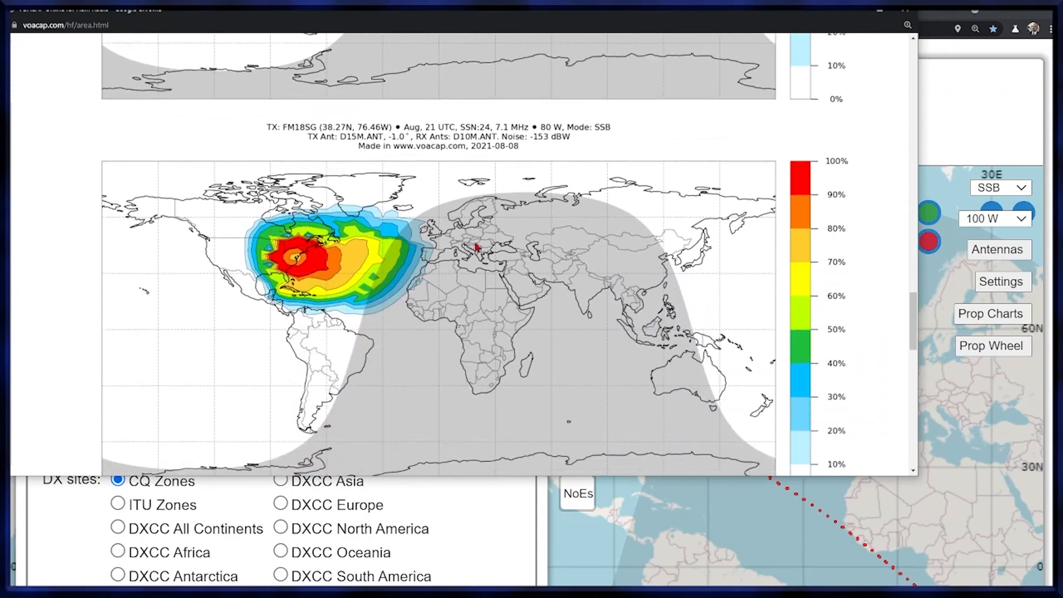
scroll(476, 247, down, 10)
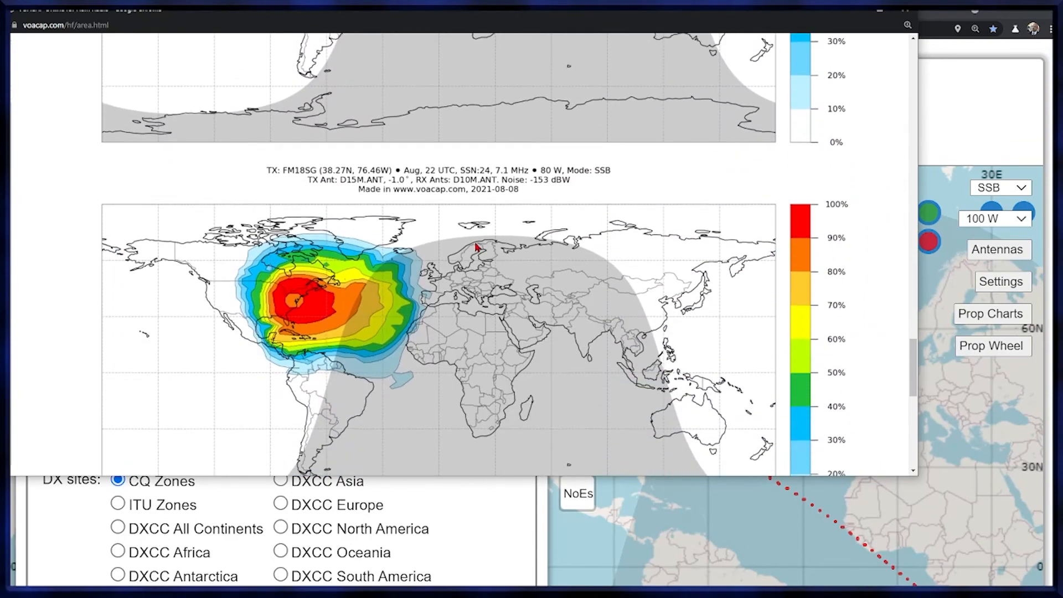
scroll(477, 247, down, 10)
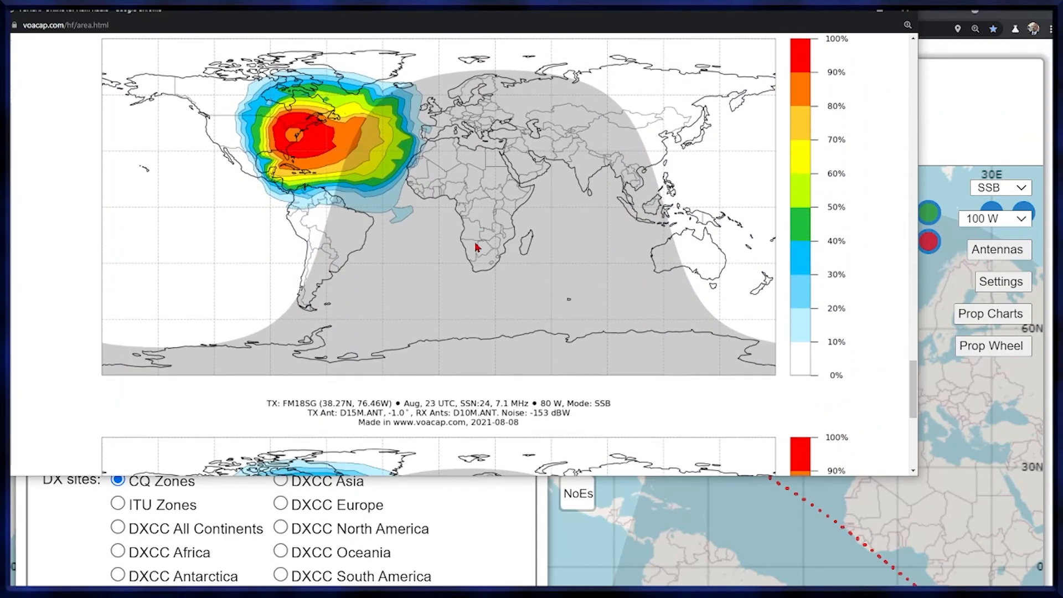
scroll(476, 247, down, 8)
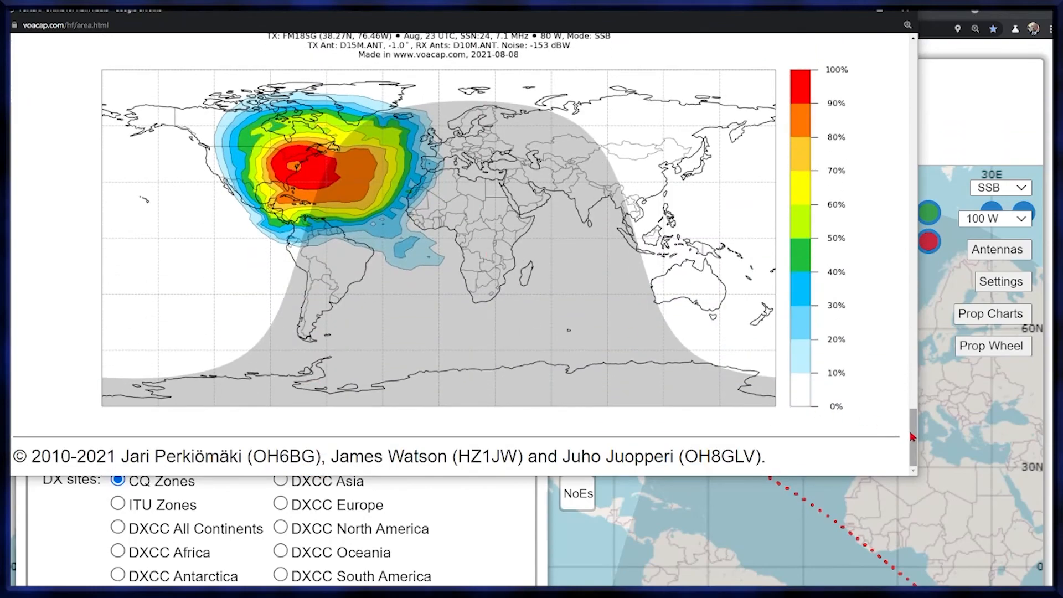
drag(916, 441, 891, 36)
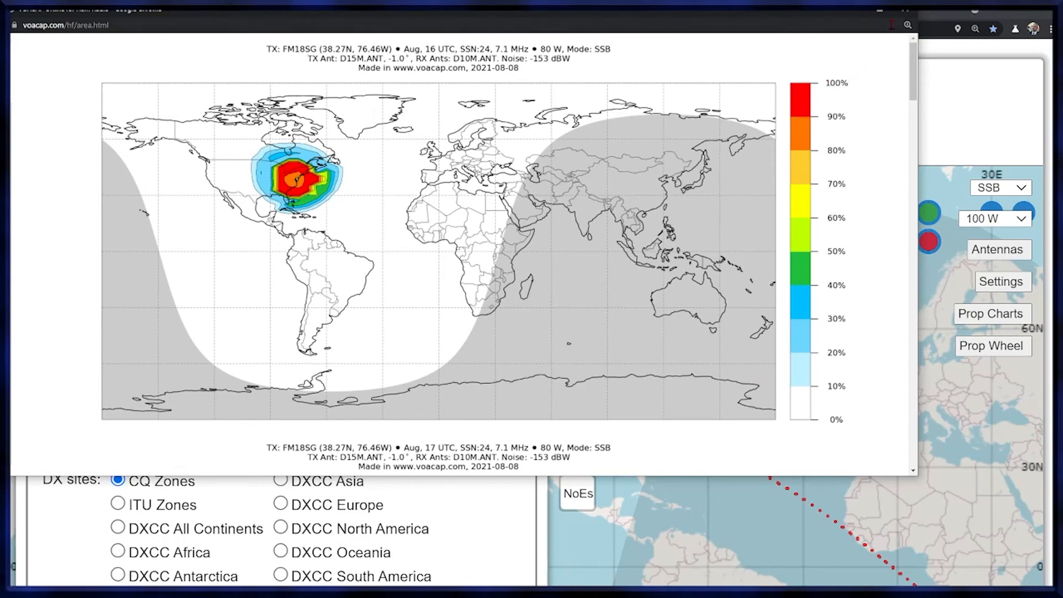
Step: Return the reliability maps' page zoom to 100% and close their window
key(ctrl+minus)
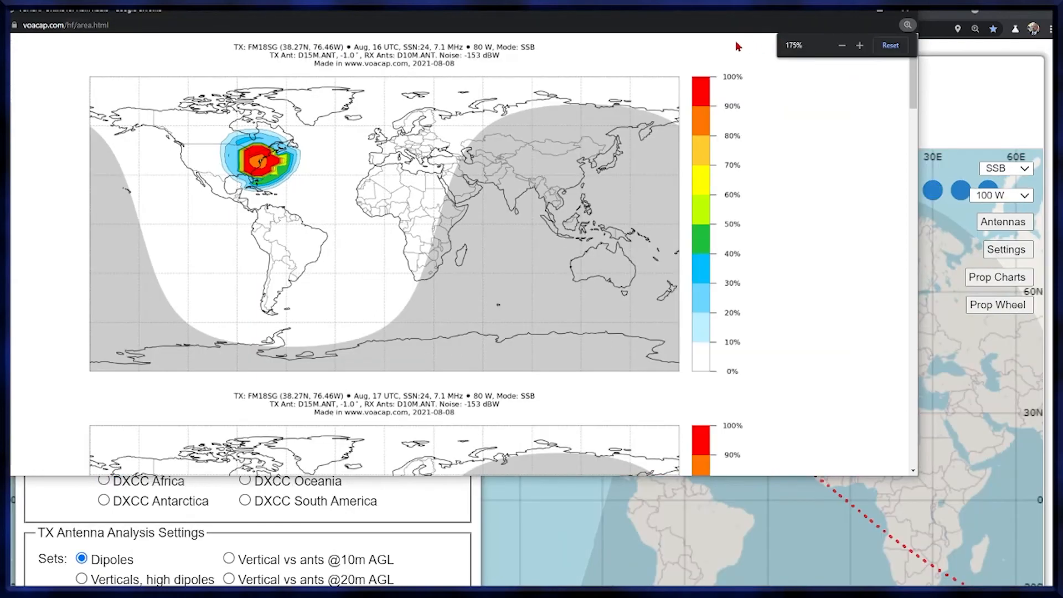
key(ctrl+minus)
key(ctrl+minus)
key(ctrl+minus)
key(ctrl+minus)
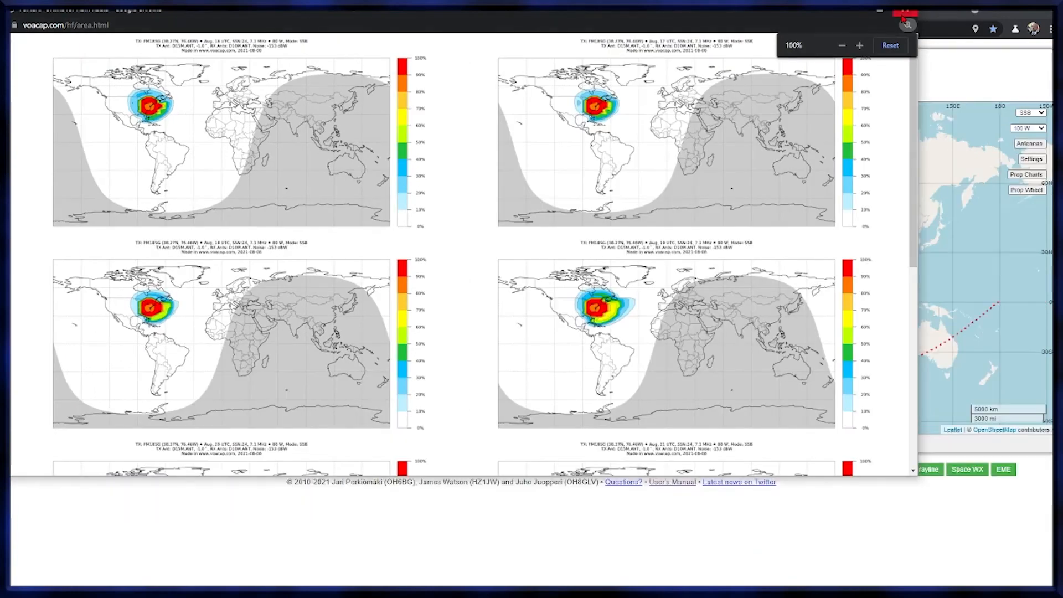
click(903, 13)
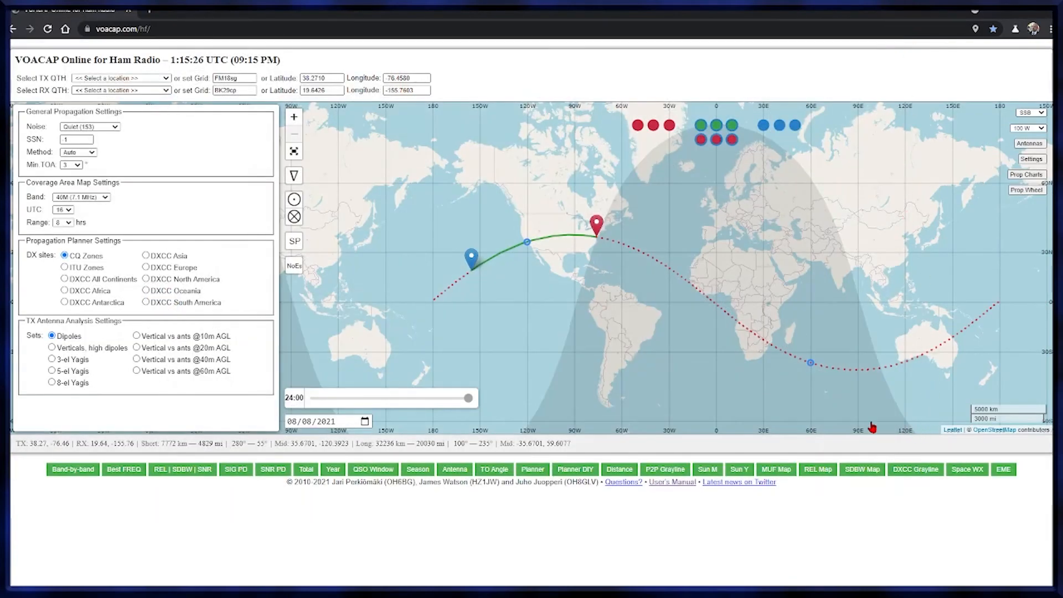
Step: Generate the 40-metre SDBW signal power coverage maps and examine the enlarged hourly maps from 16 through 23 UTC
click(862, 470)
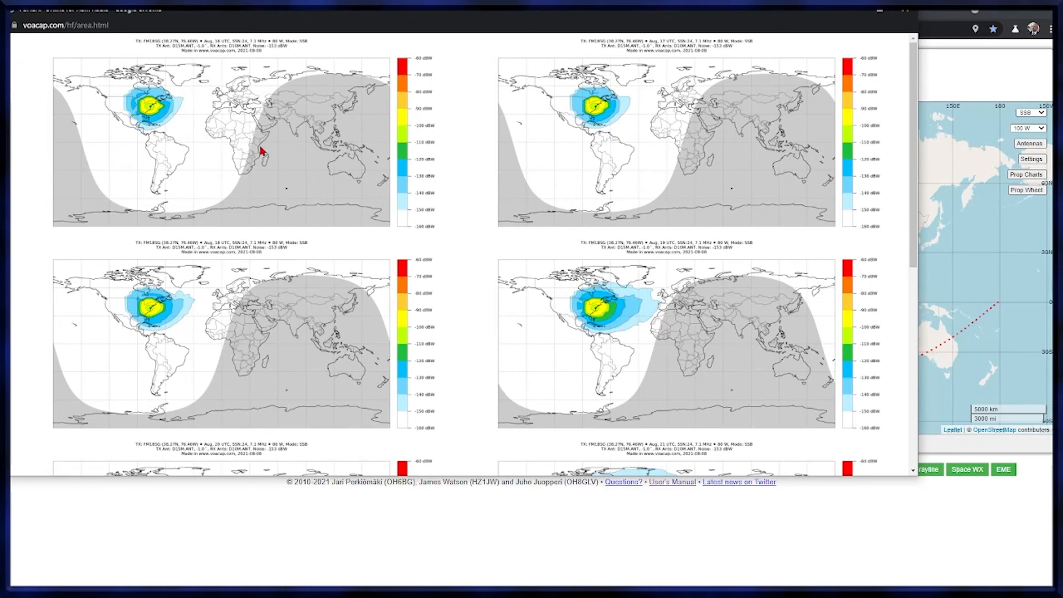
key(ctrl+plus)
key(ctrl+plus)
key(ctrl+plus)
key(ctrl+plus)
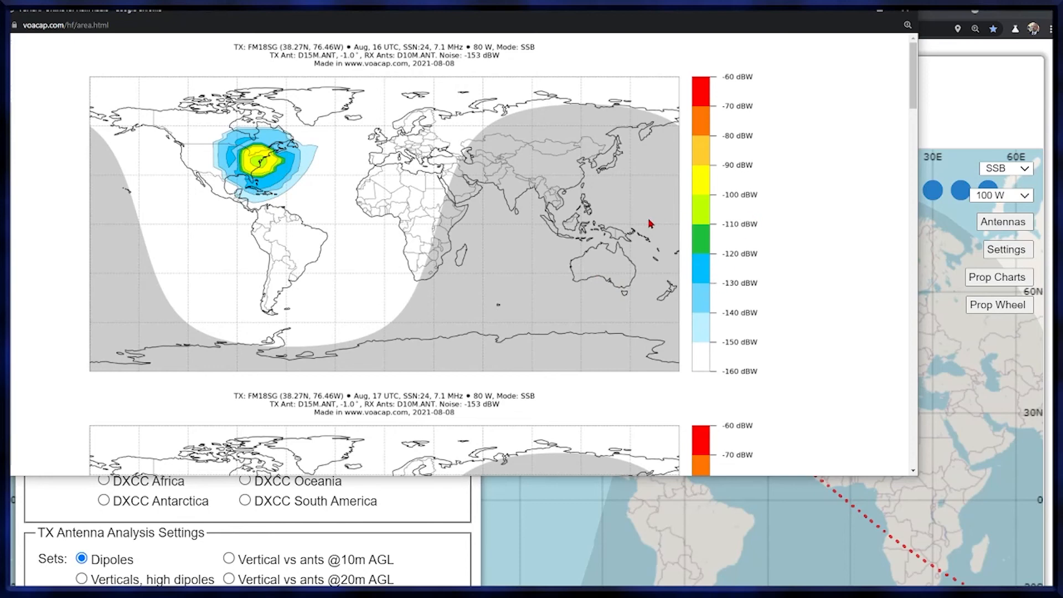
drag(915, 83, 939, 441)
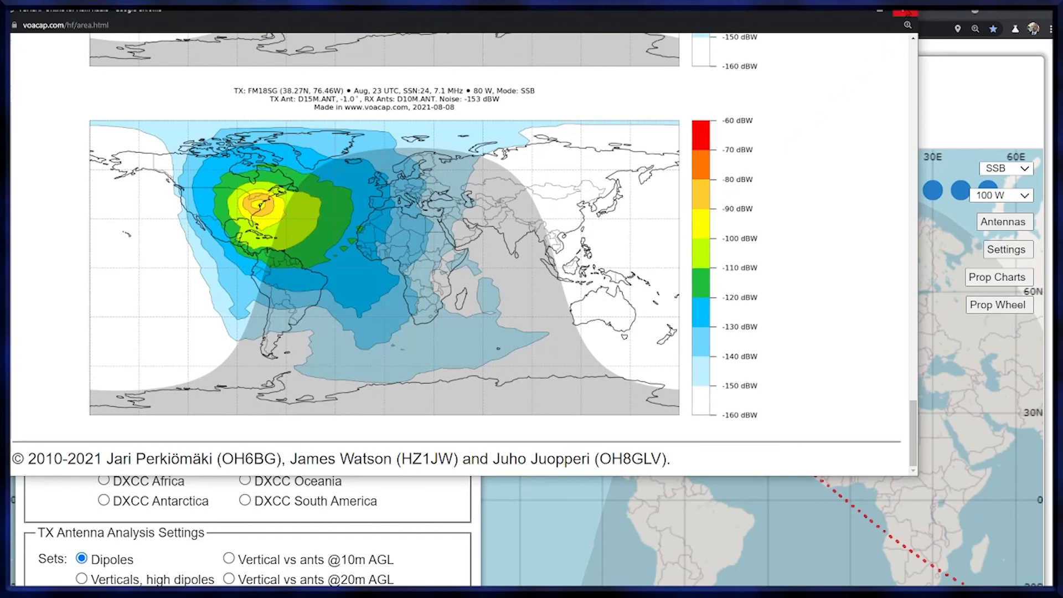
Step: Close the SDBW coverage maps and return the main page zoom to 100%
click(908, 13)
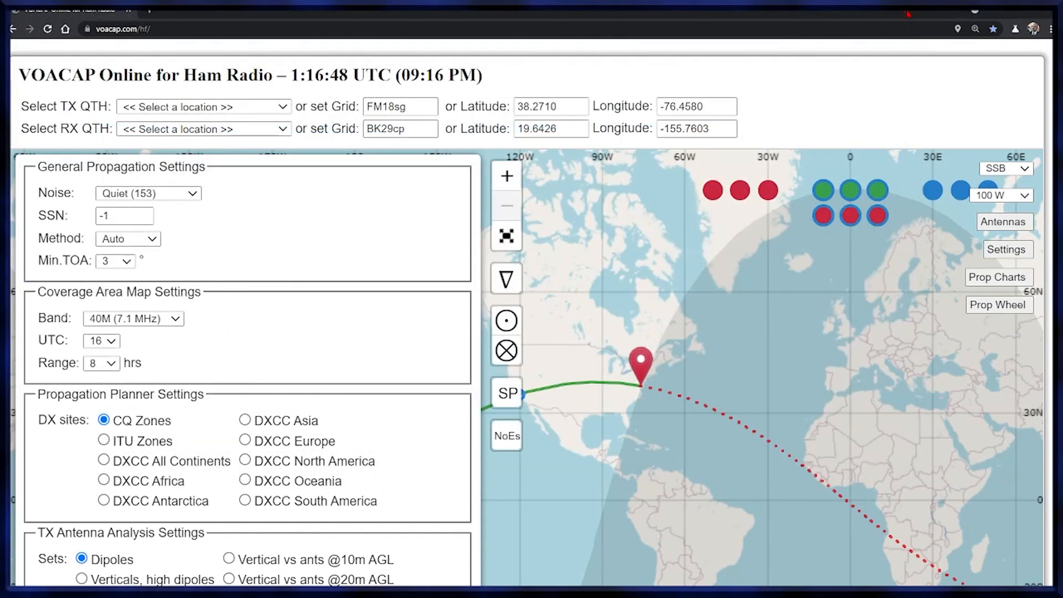
key(ctrl+minus)
key(ctrl+minus)
key(ctrl+minus)
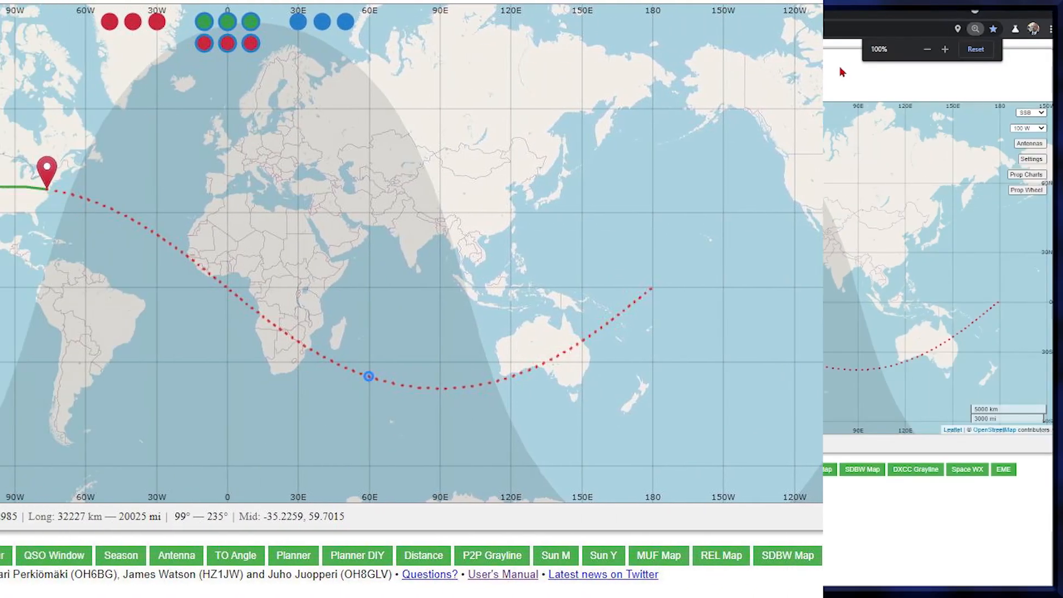